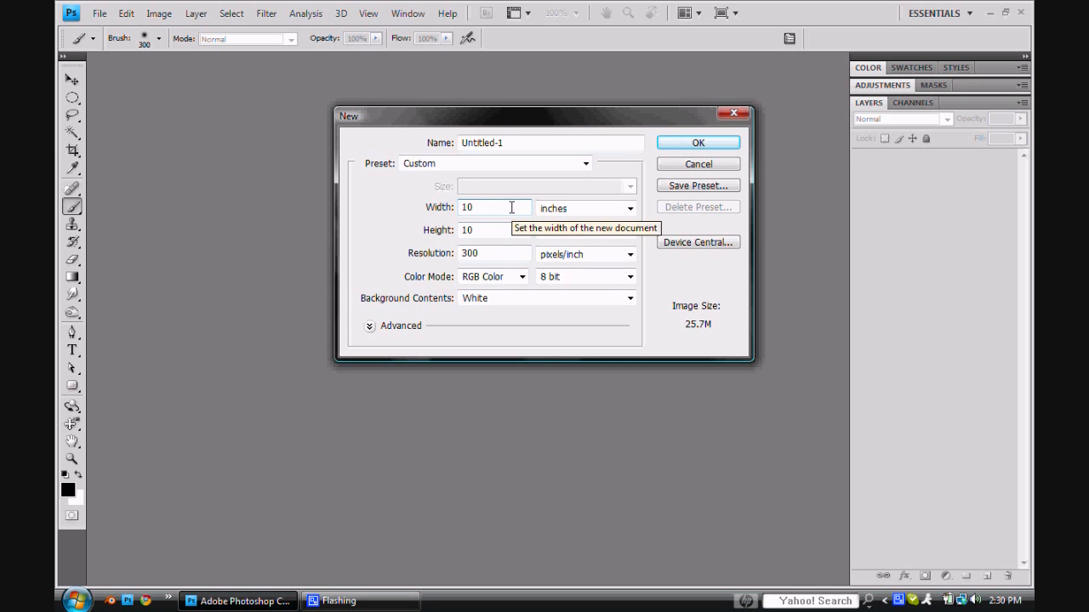
# Step: Create the 10 × 10 inch, 300 pixels/inch RGB document and fill its background with black
pyautogui.click(703, 139)
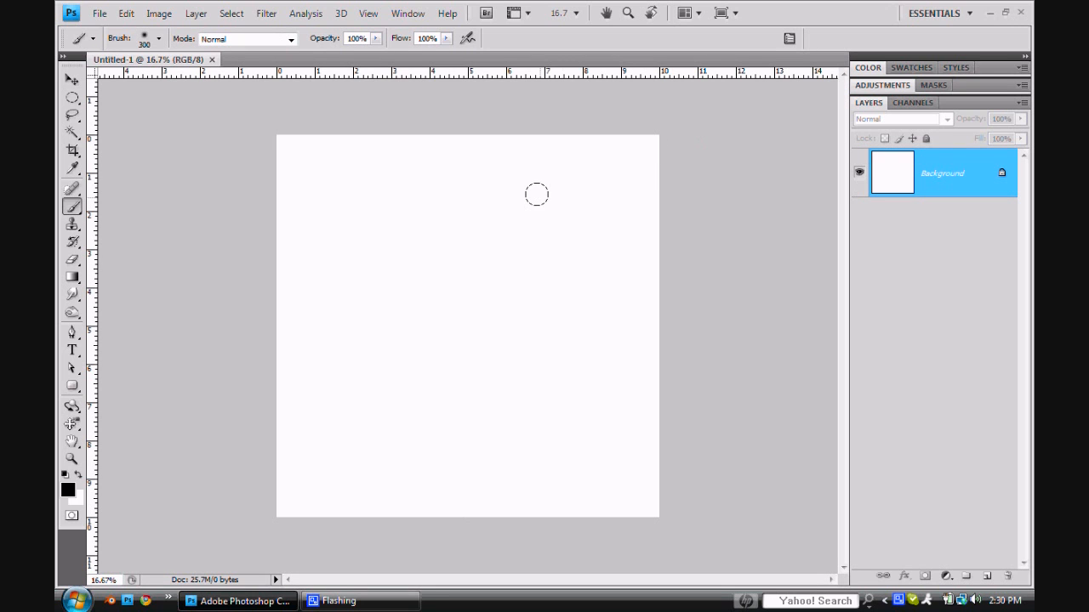
pyautogui.hotkey('alt', 'BackSpace')
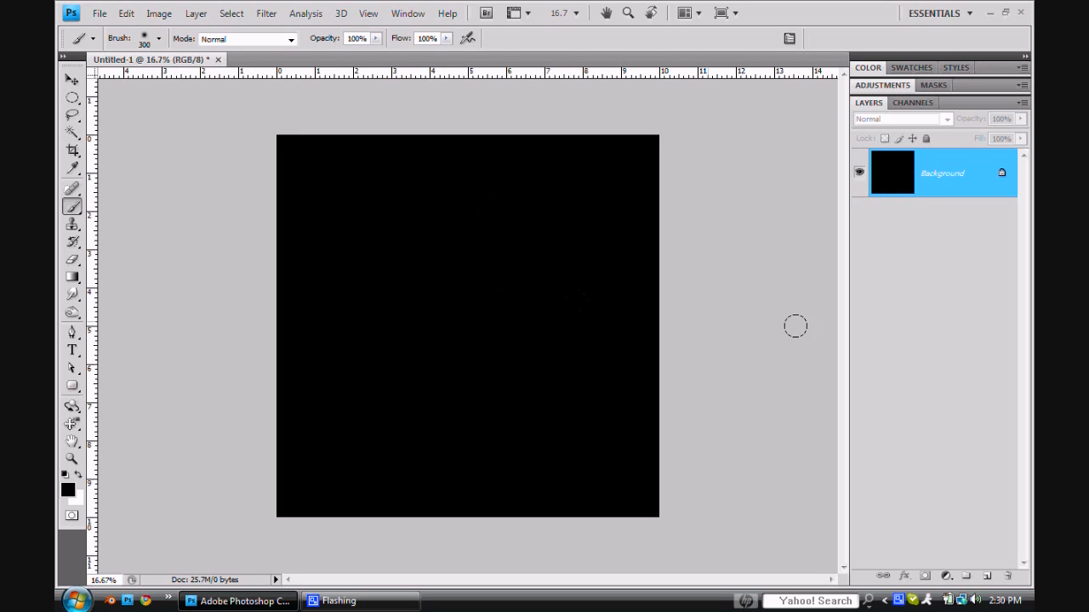
# Step: Duplicate the black background layer and render a 105mm Prime lens flare at 100% brightness on the copy
pyautogui.hotkey('ctrl', 'j')
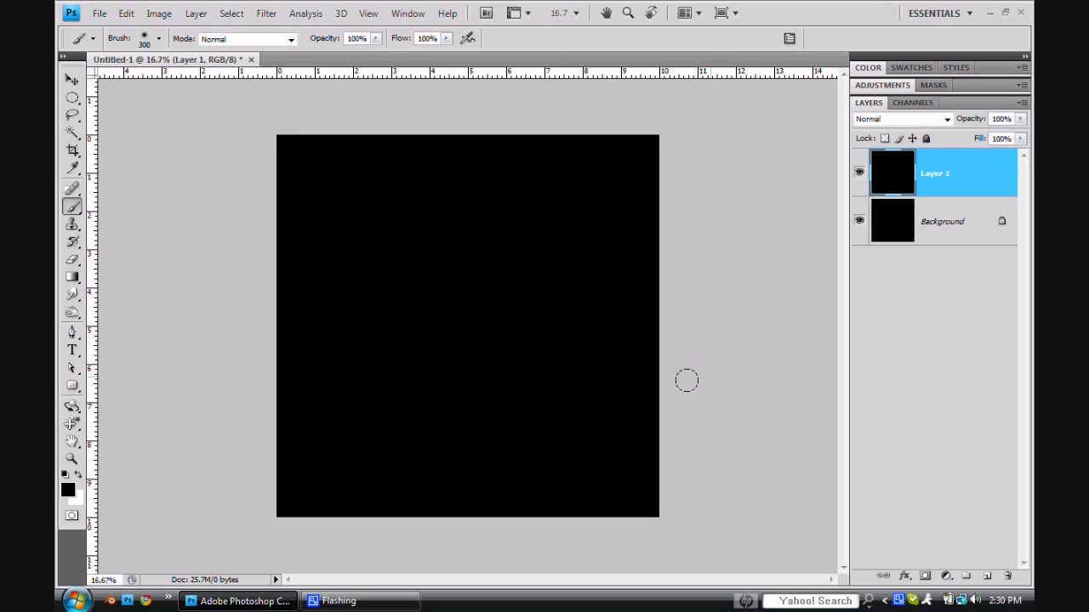
pyautogui.click(267, 14)
pyautogui.moveTo(307, 215)
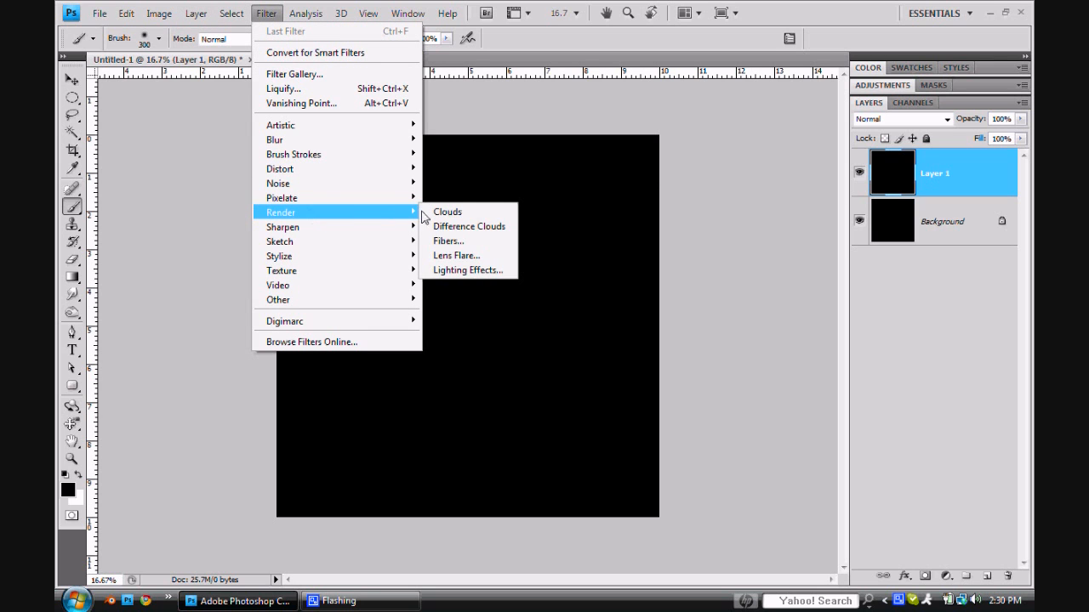
pyautogui.click(472, 256)
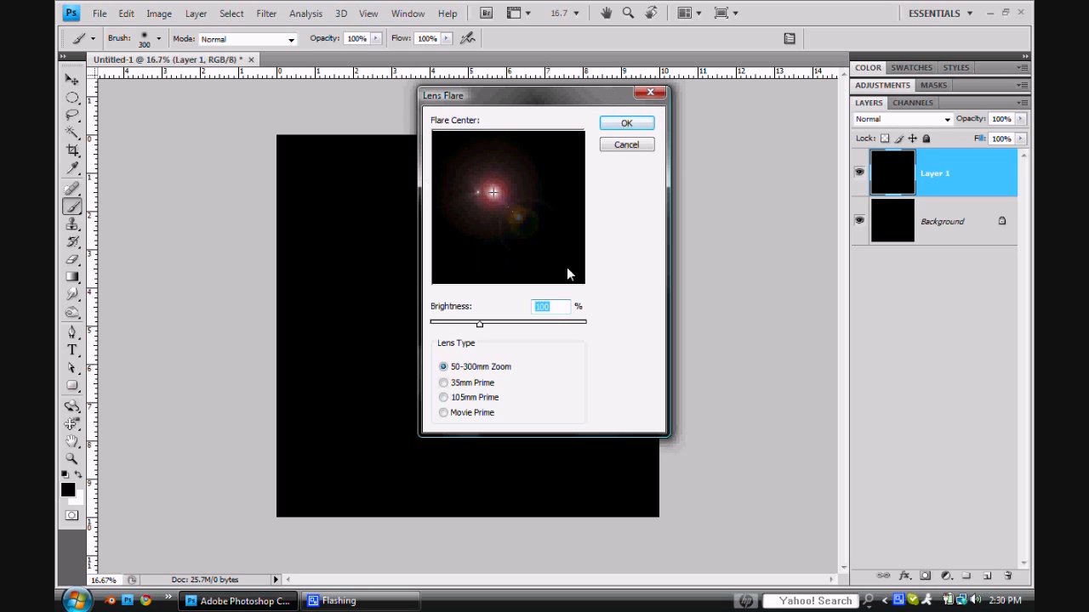
pyautogui.click(444, 397)
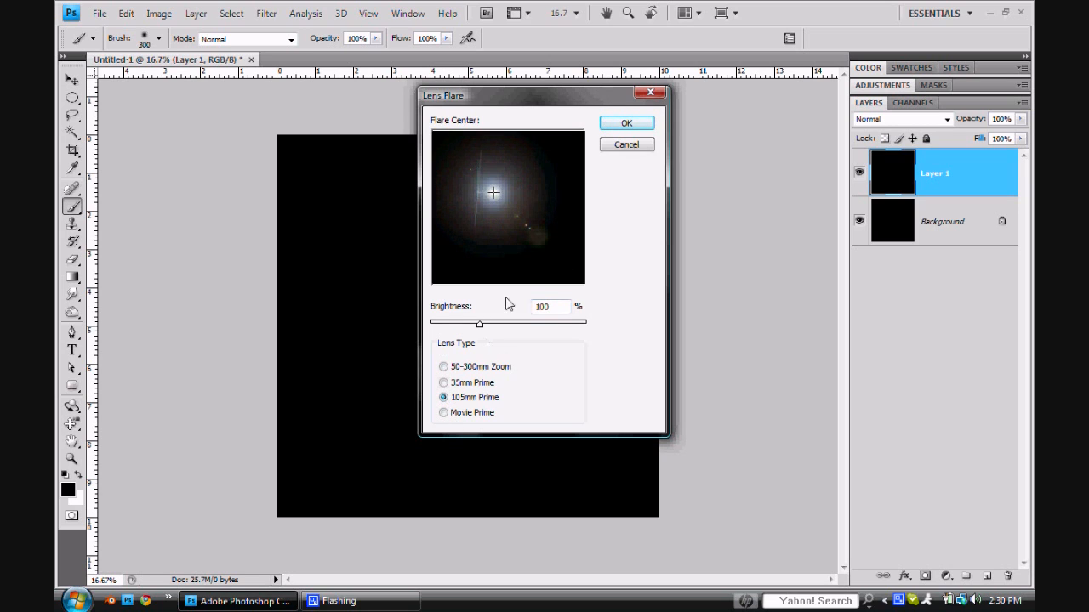
pyautogui.click(626, 123)
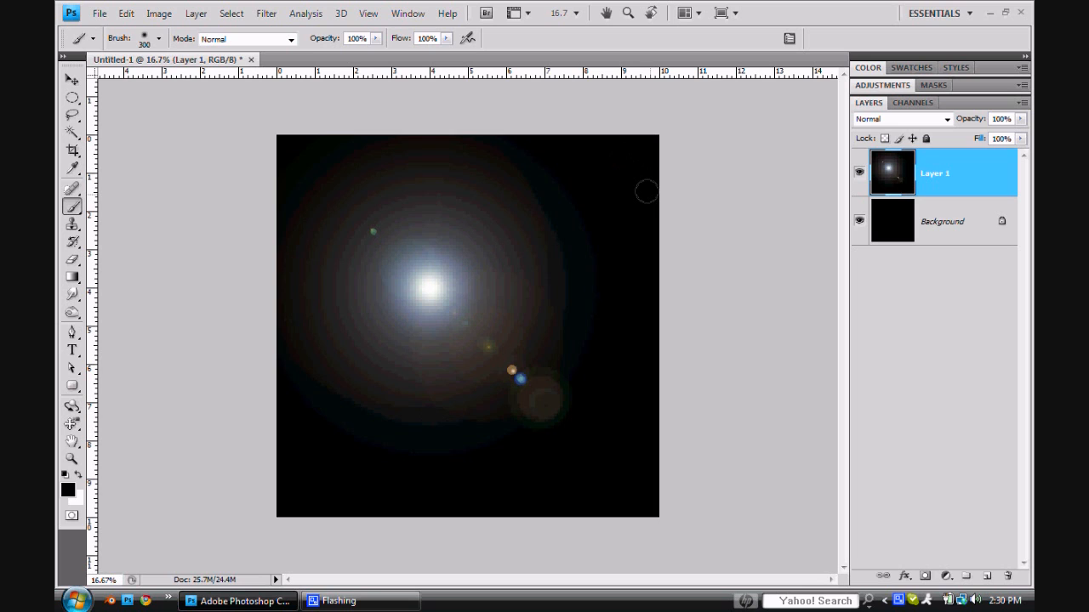
# Step: Apply the Polar Coordinates filter to the flare layer with Polar to Rectangular
pyautogui.click(268, 15)
pyautogui.moveTo(289, 168)
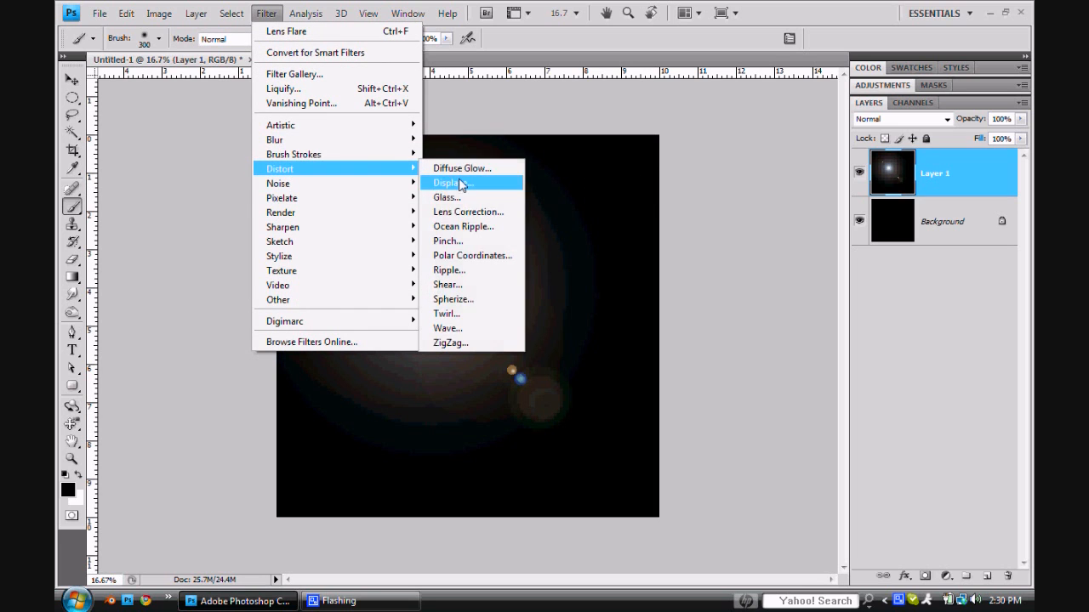
pyautogui.click(478, 254)
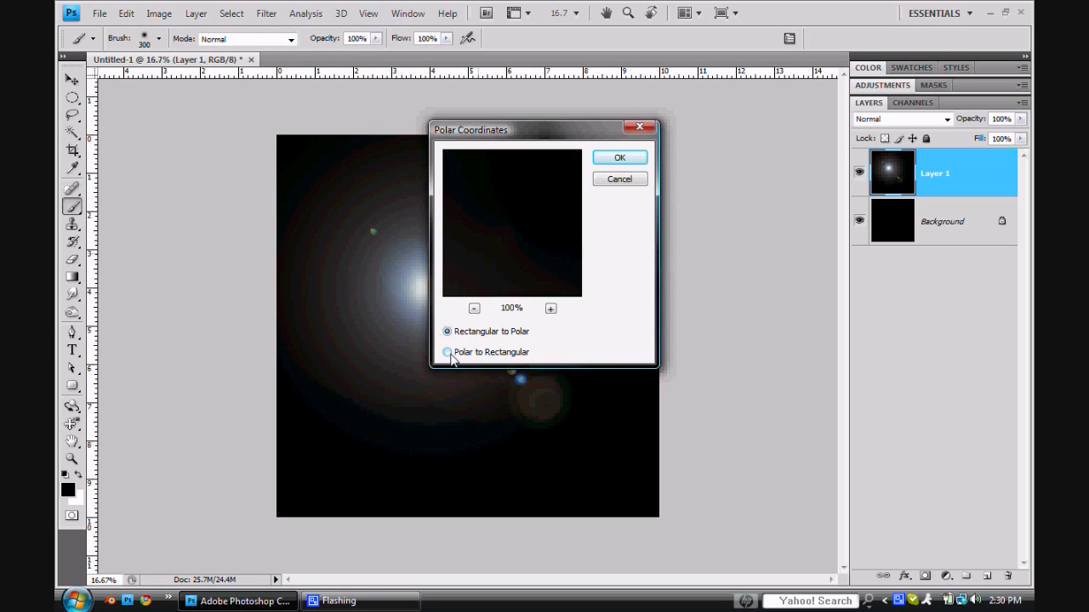
pyautogui.click(448, 352)
pyautogui.click(615, 159)
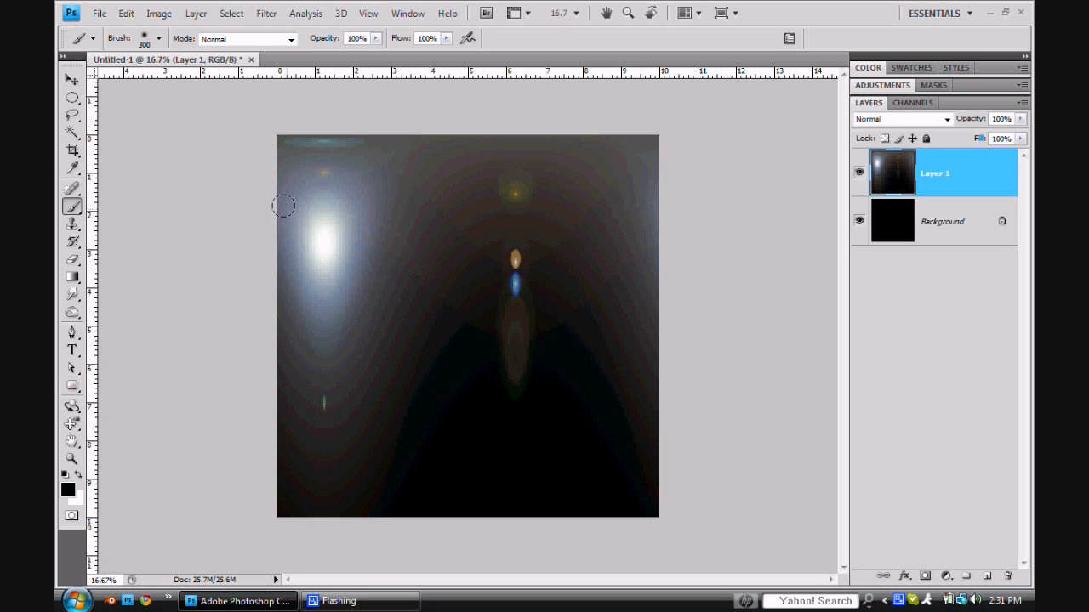
# Step: Rotate the distorted flare layer by 180°
pyautogui.hotkey('ctrl', 't')
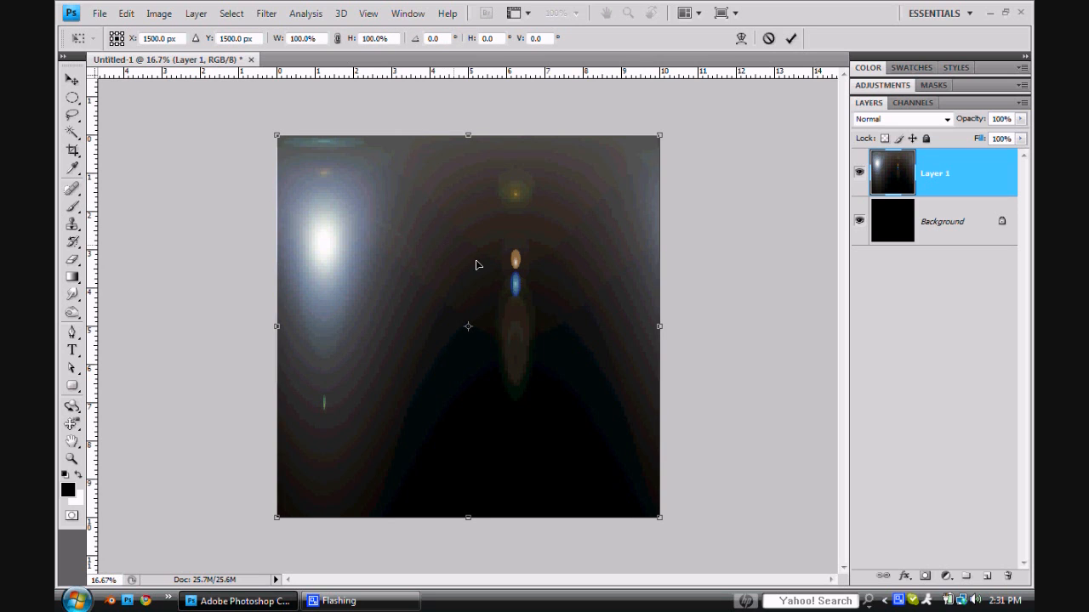
pyautogui.rightClick(510, 287)
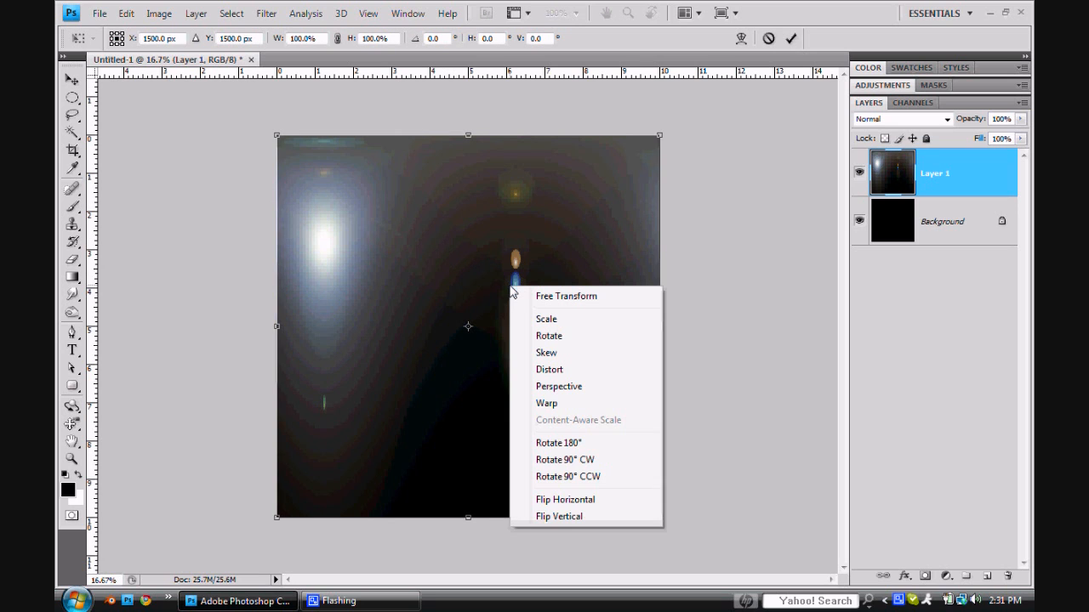
pyautogui.click(576, 443)
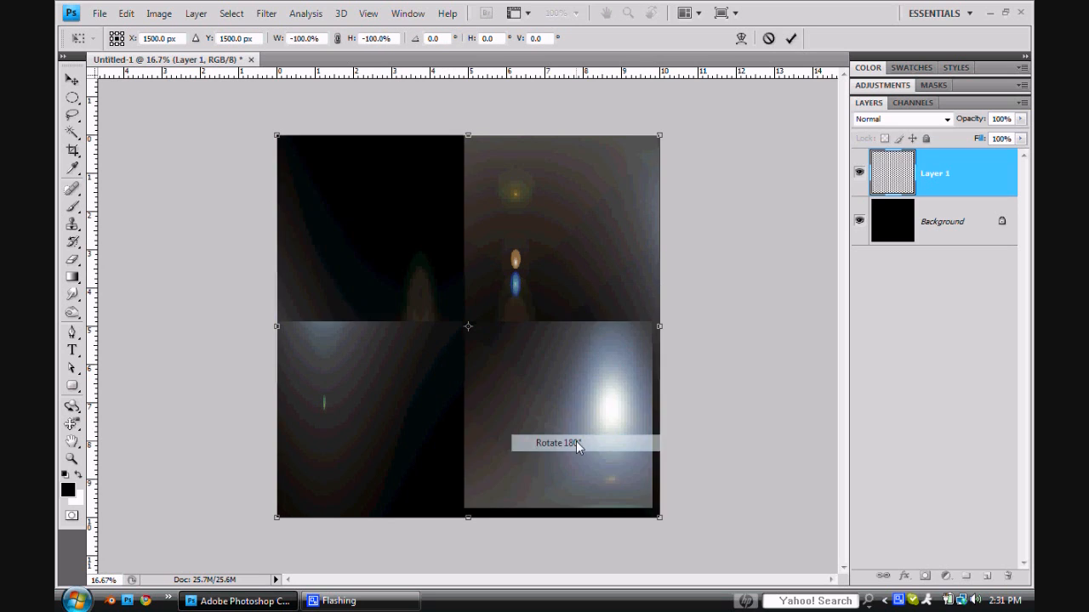
pyautogui.press('Return')
pyautogui.press('b')
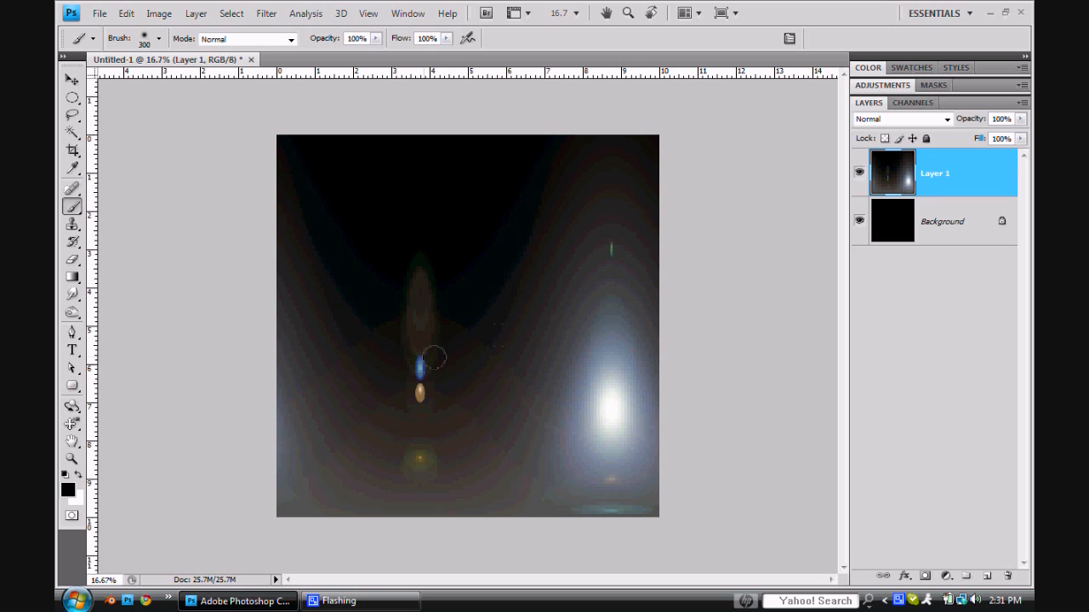
# Step: Apply the Polar Coordinates filter to the rotated flare layer with Rectangular to Polar
pyautogui.click(266, 13)
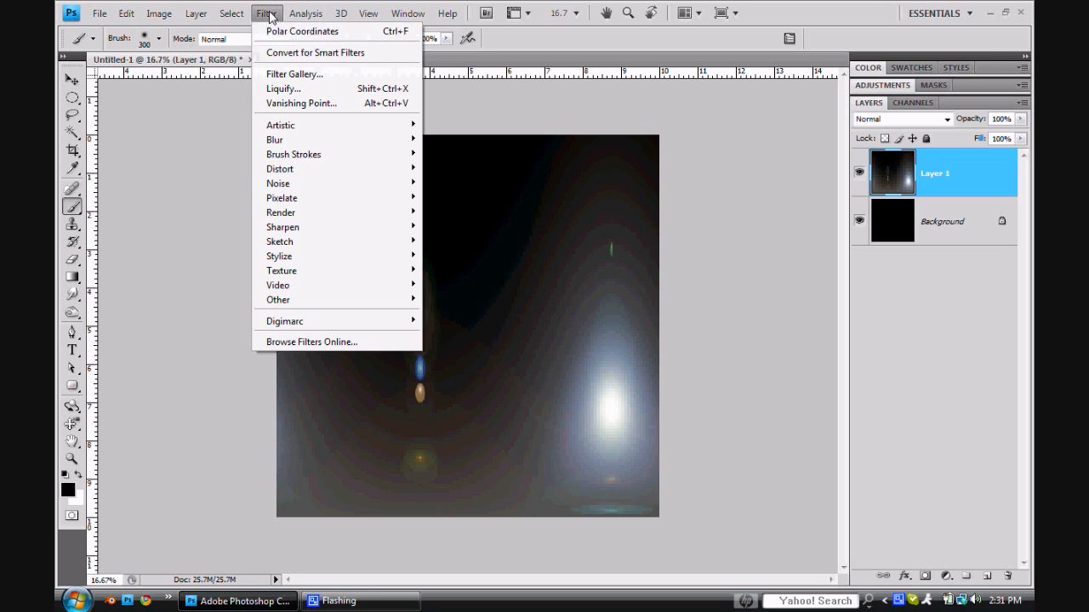
pyautogui.moveTo(313, 170)
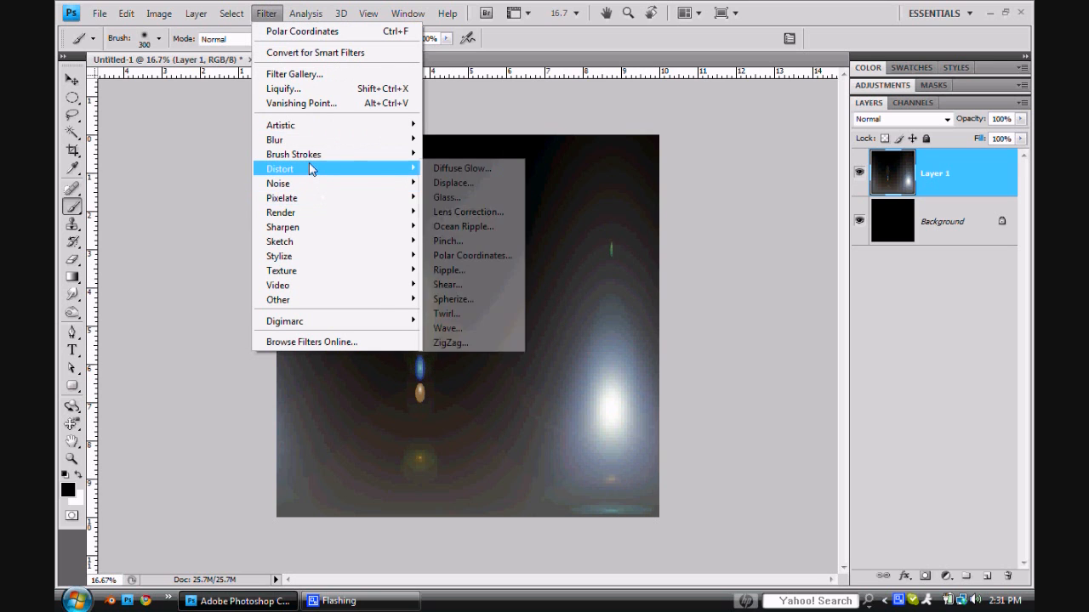
pyautogui.click(477, 255)
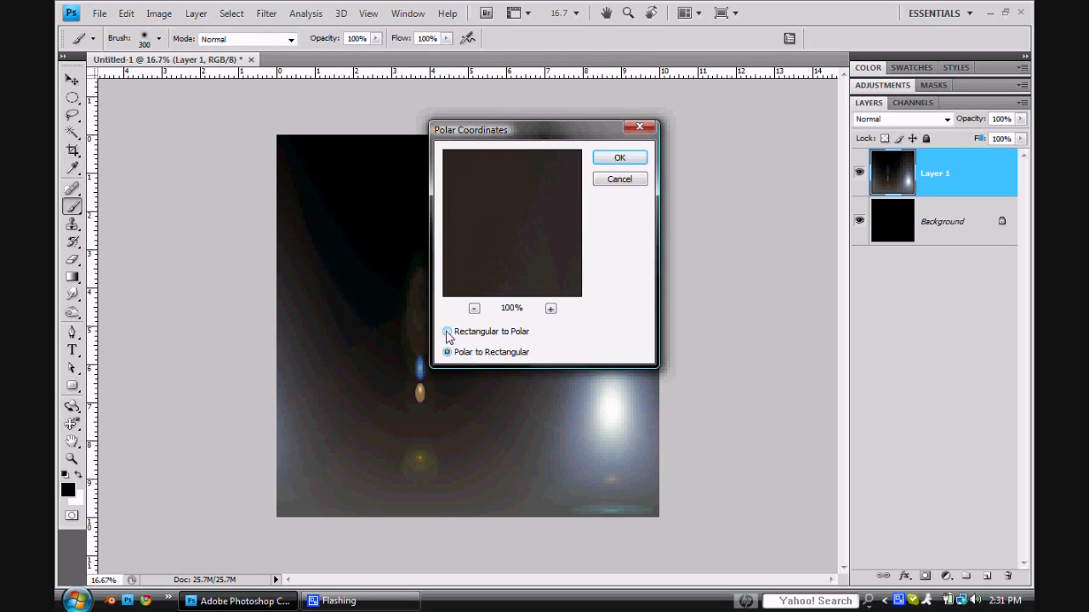
pyautogui.click(447, 332)
pyautogui.click(631, 160)
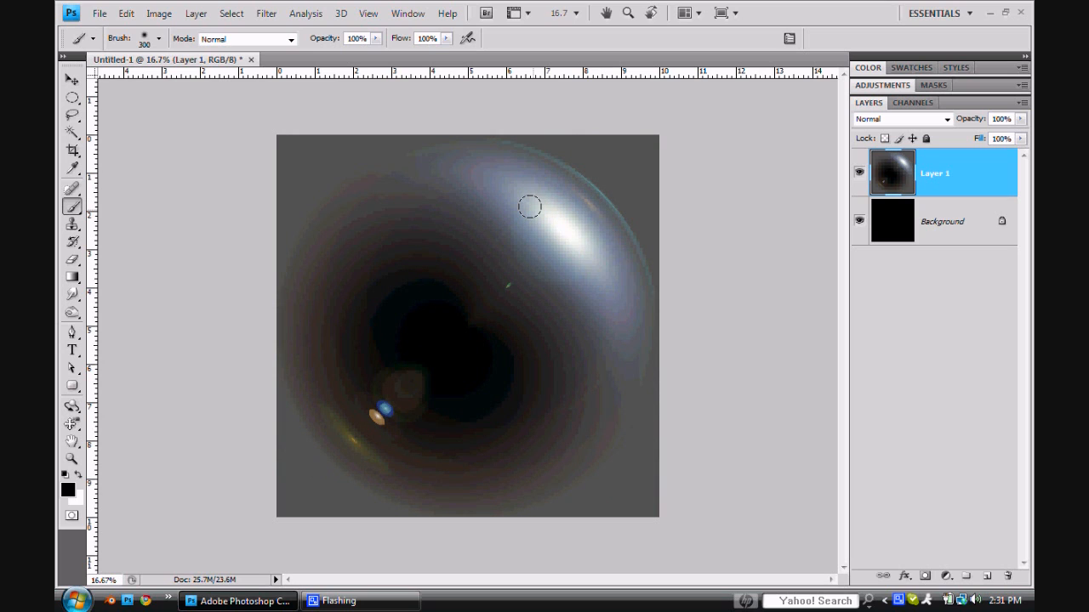
# Step: Copy the sphere to a new layer using a circular selection around its edge, and hide Layer 1 while keeping the background visible
pyautogui.click(72, 97)
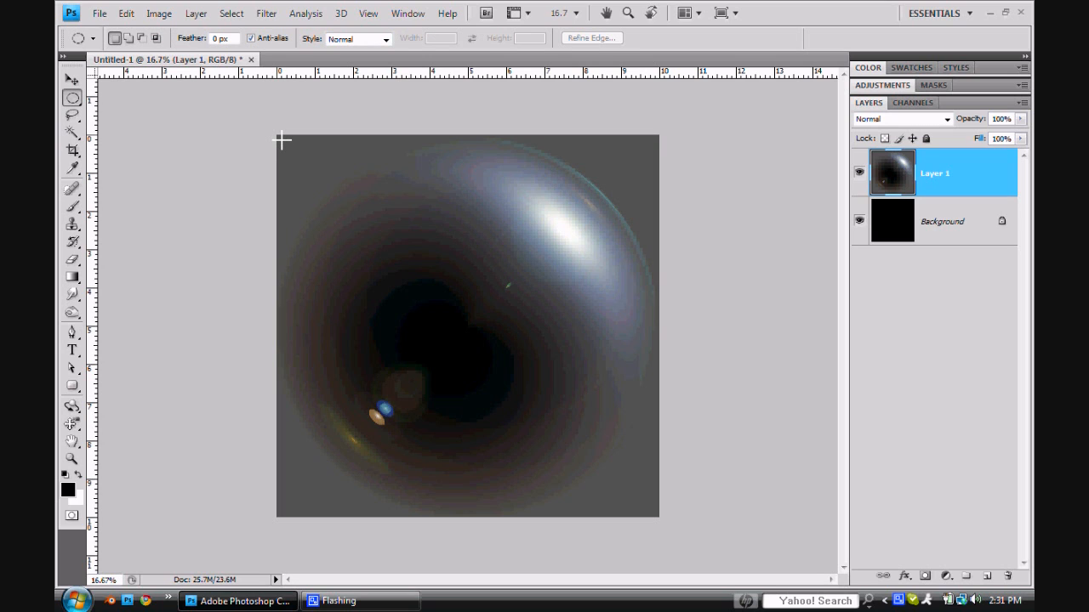
pyautogui.moveTo(281, 140); pyautogui.dragTo(684, 518)
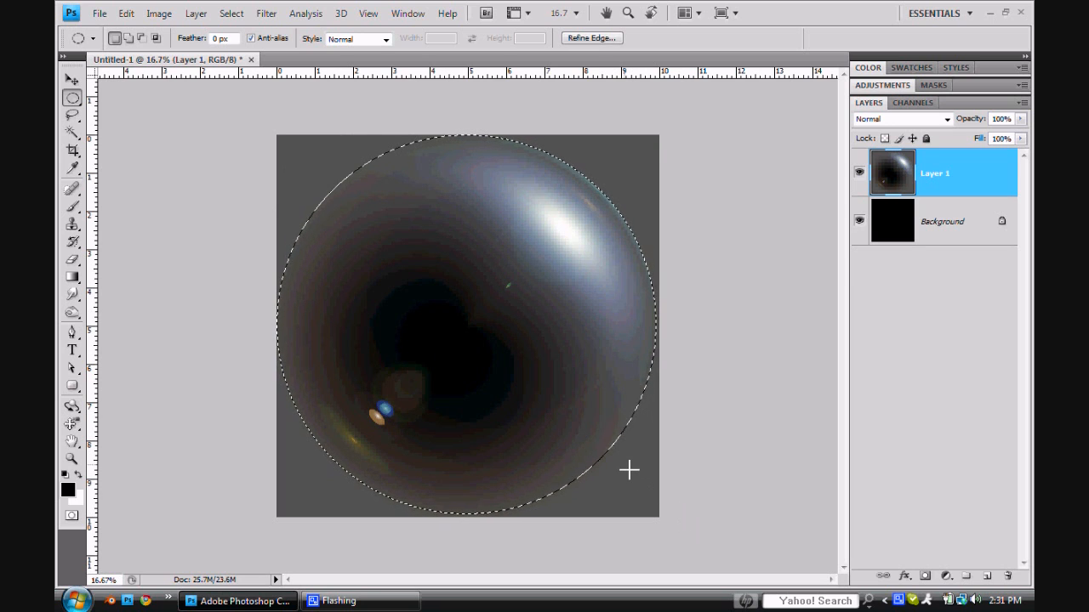
pyautogui.hotkey('ctrl', 'j')
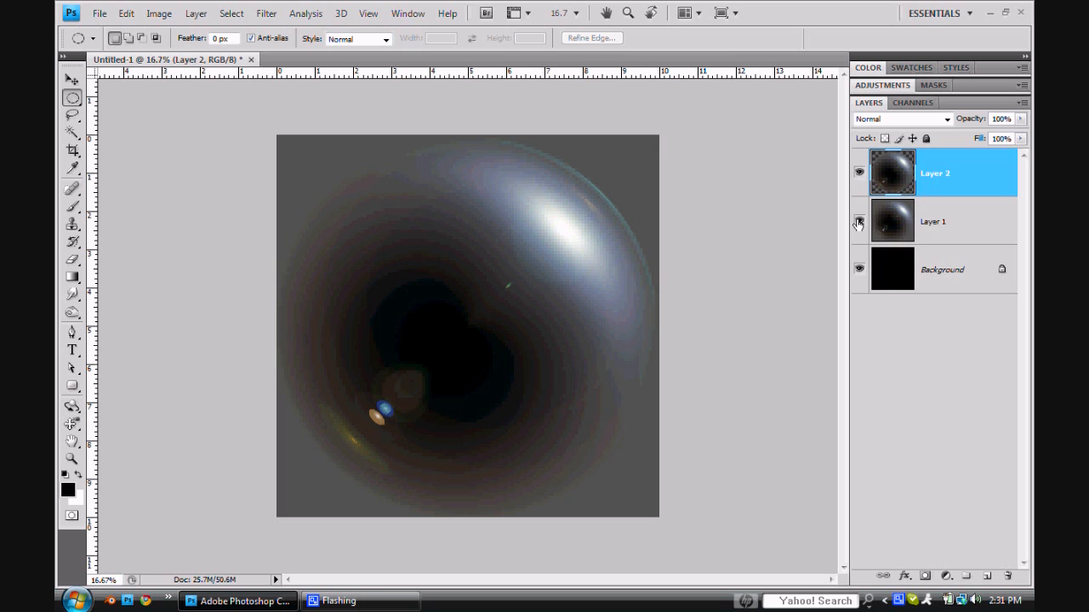
pyautogui.click(859, 222)
pyautogui.click(858, 270)
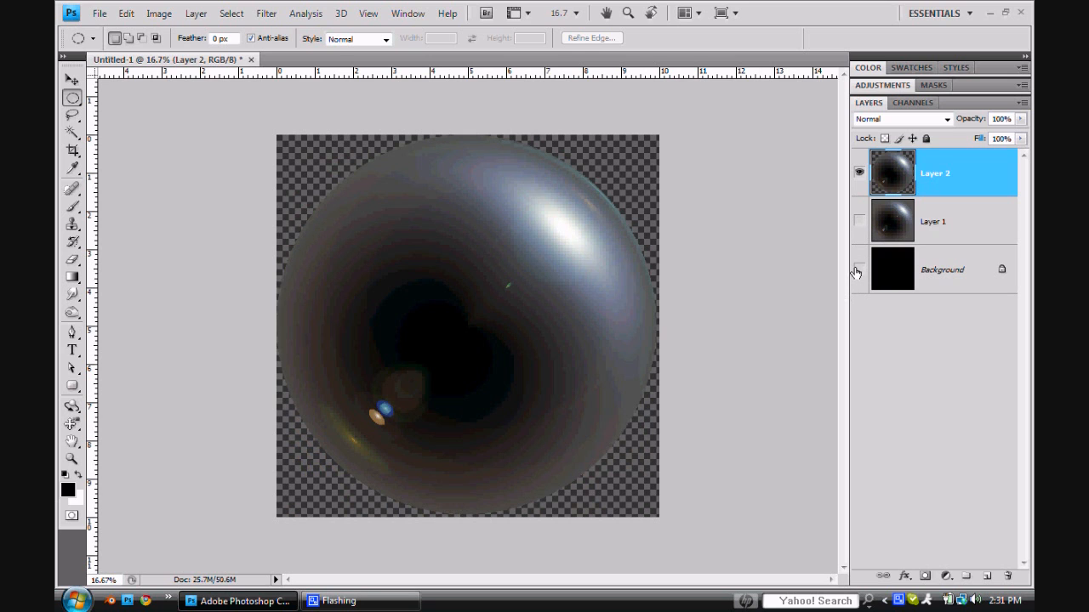
pyautogui.click(858, 270)
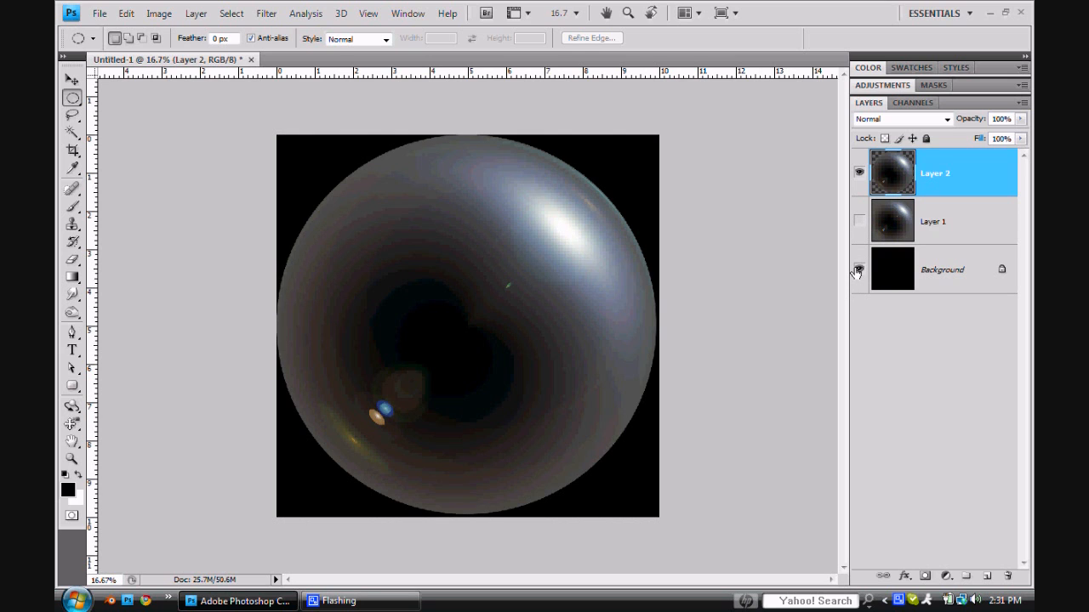
# Step: Create a second white document 15 inches wide and 10 inches high at 300 pixels/inch
pyautogui.click(100, 13)
pyautogui.click(122, 31)
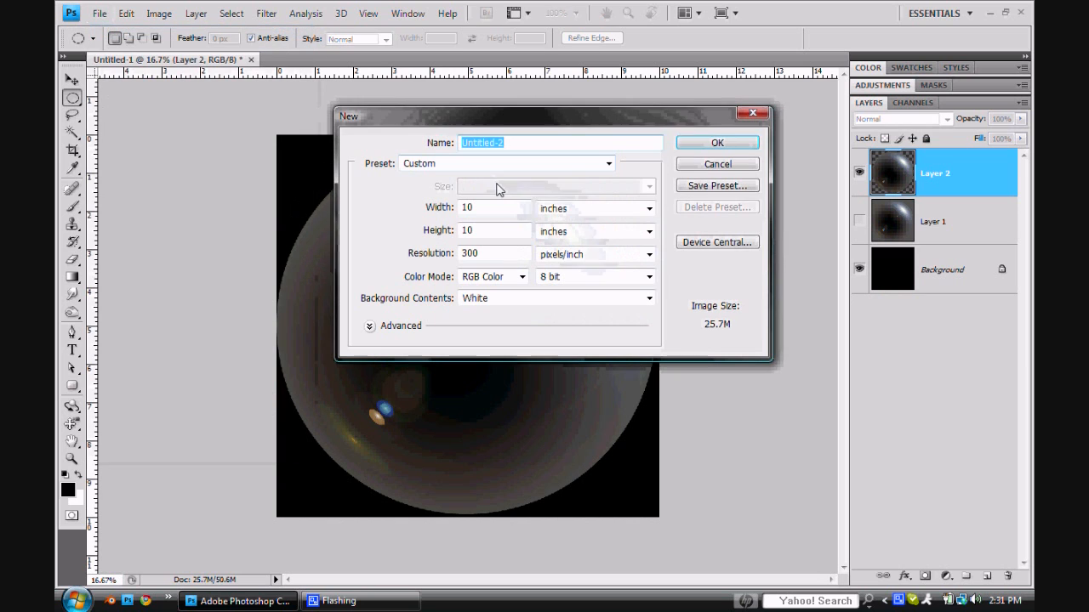
pyautogui.click(501, 208)
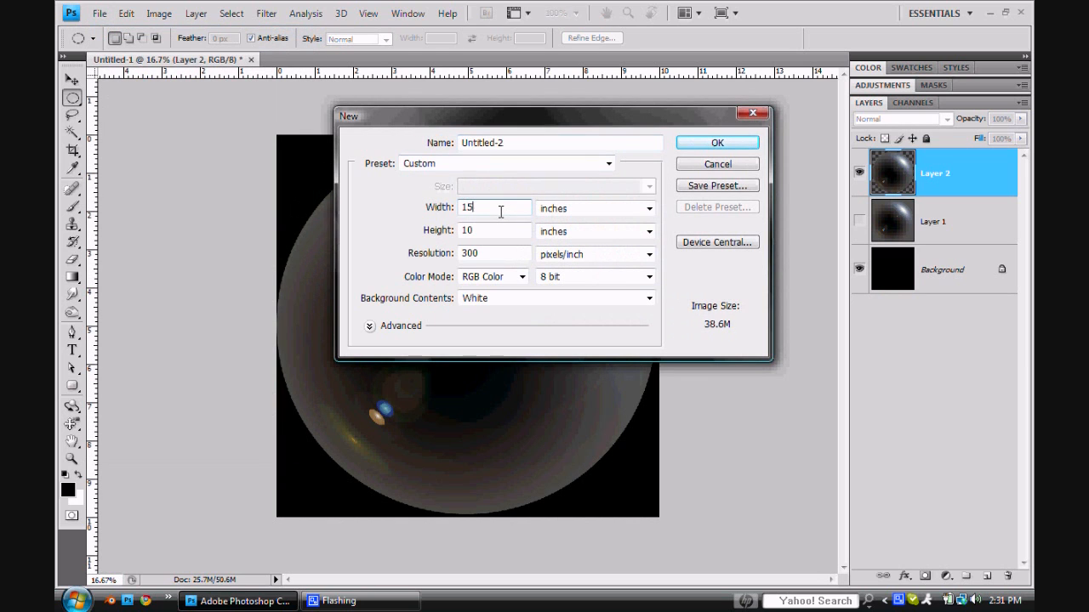
pyautogui.click(717, 142)
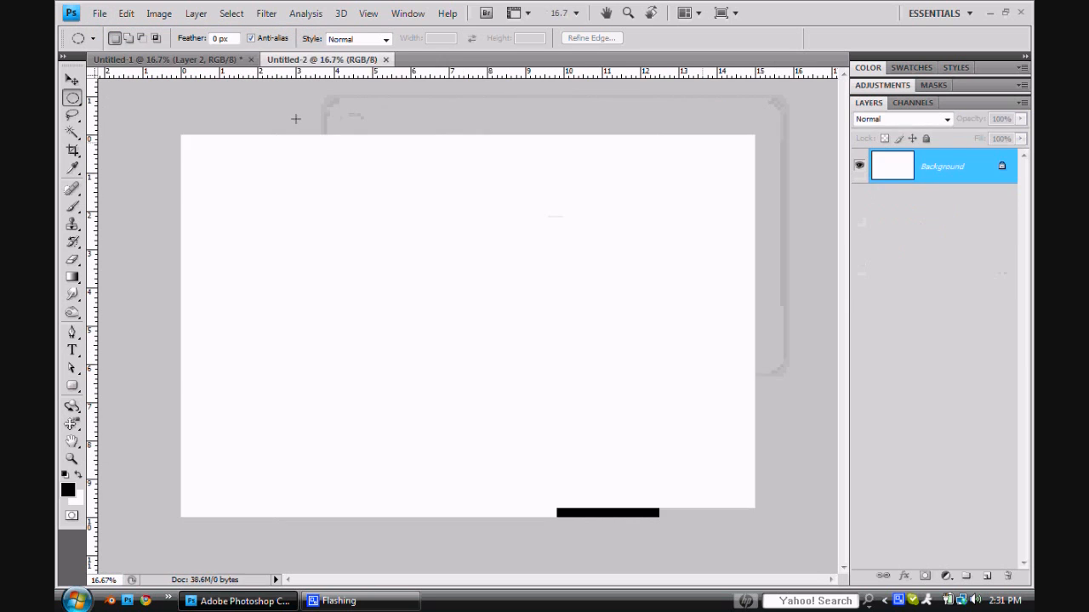
# Step: Copy the cut-out sphere layer from Untitled-1 into Untitled-2 and close Untitled-1 without saving
pyautogui.click(229, 60)
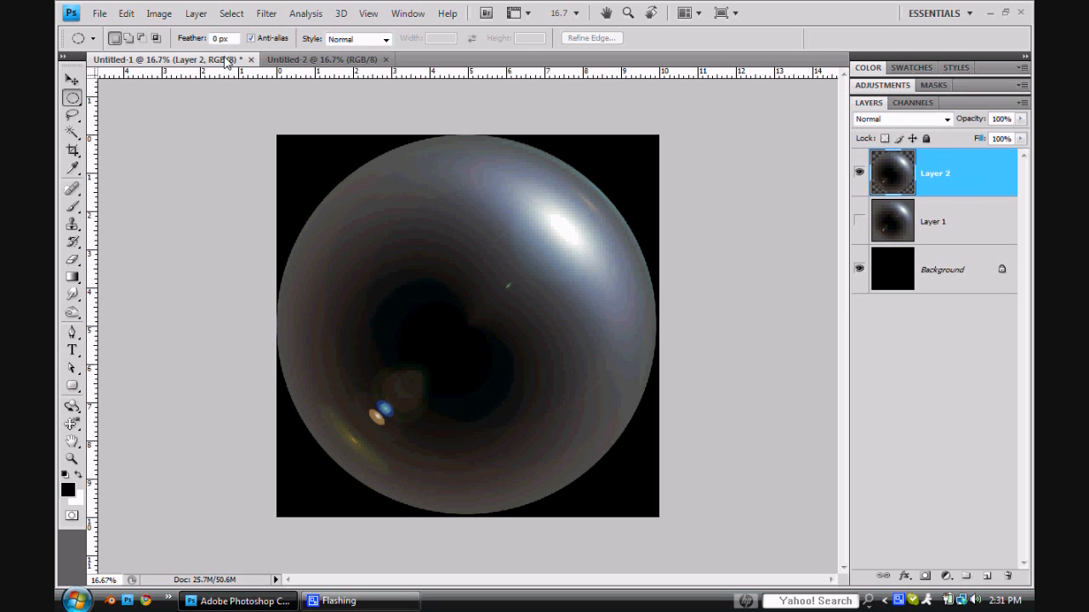
pyautogui.rightClick(225, 58)
pyautogui.click(295, 116)
pyautogui.moveTo(934, 180); pyautogui.dragTo(657, 270)
pyautogui.click(486, 77)
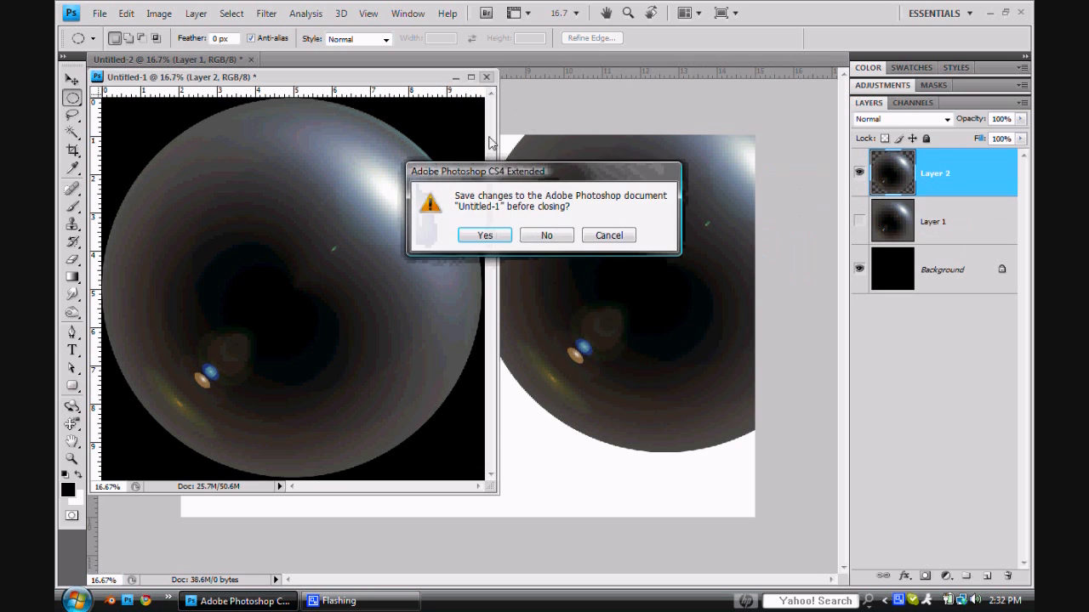
pyautogui.click(550, 236)
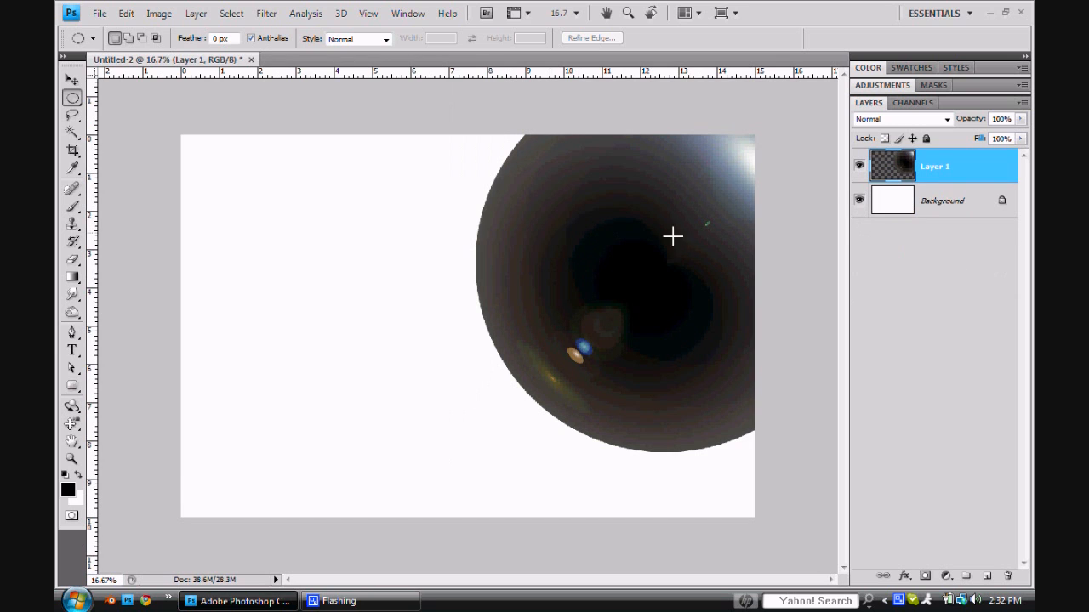
# Step: Duplicate the sphere layer and hide the duplicate as a spare
pyautogui.hotkey('ctrl', 'j')
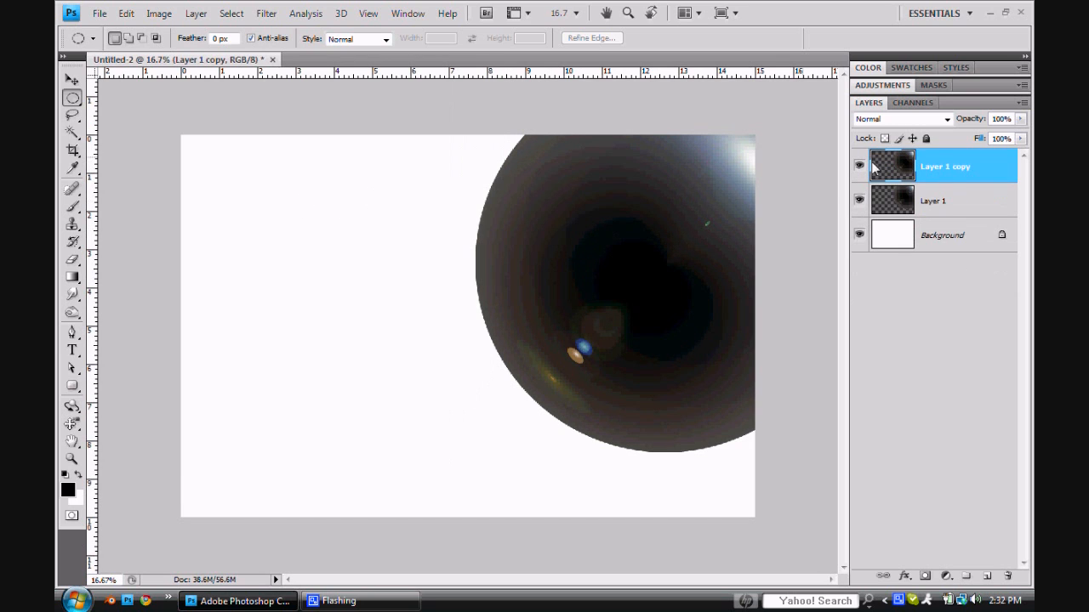
pyautogui.click(859, 165)
# Step: Scale the sphere on Layer 1 down to about 6.7 inches across and place it near the middle of the canvas
pyautogui.click(952, 202)
pyautogui.hotkey('ctrl', 't')
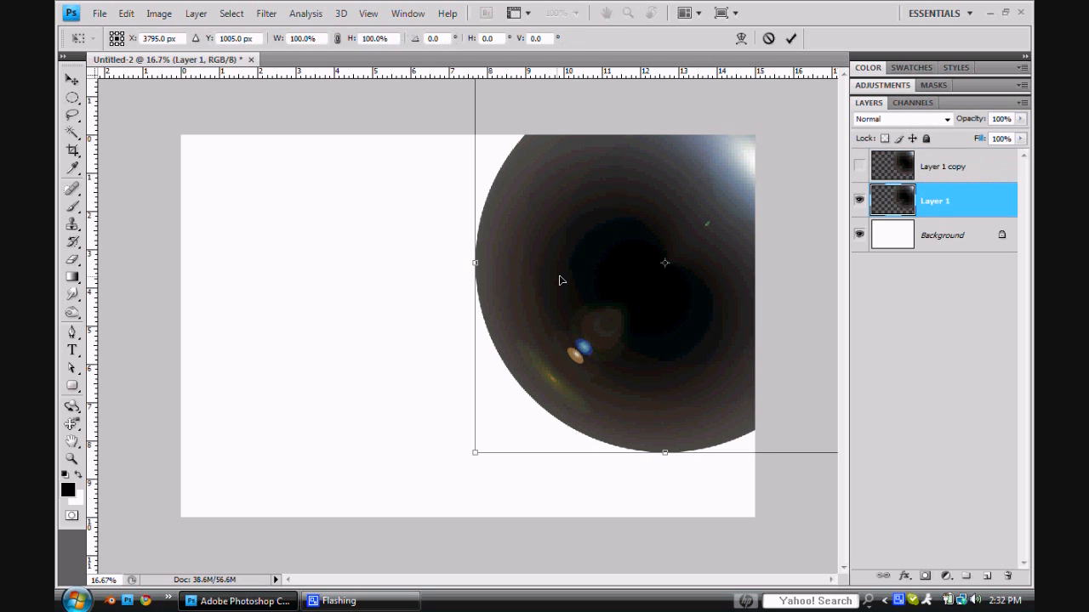
pyautogui.moveTo(633, 262); pyautogui.dragTo(472, 262)
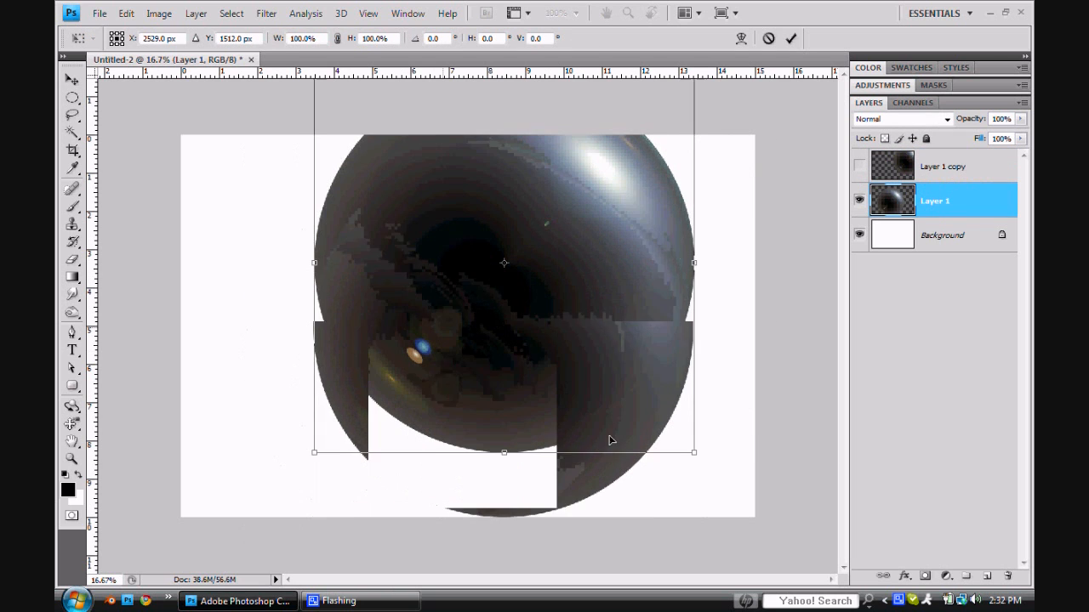
pyautogui.moveTo(691, 451); pyautogui.dragTo(572, 331)
pyautogui.moveTo(494, 267); pyautogui.dragTo(509, 369)
pyautogui.press('Return')
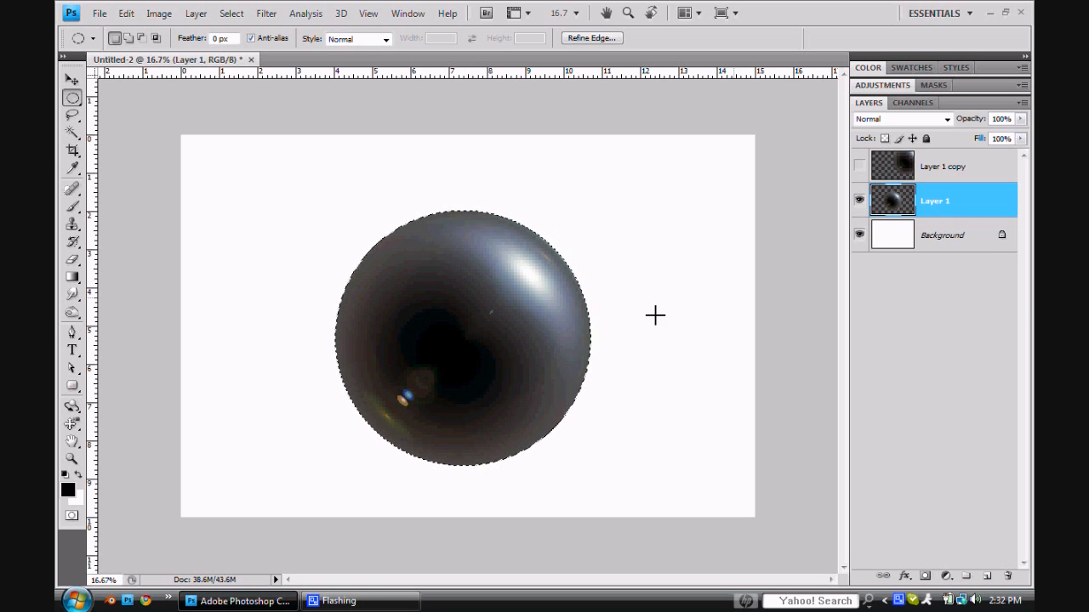
# Step: Copy the selected sphere from Layer 1 onto a new layer directly above it
pyautogui.click(268, 16)
pyautogui.click(960, 539)
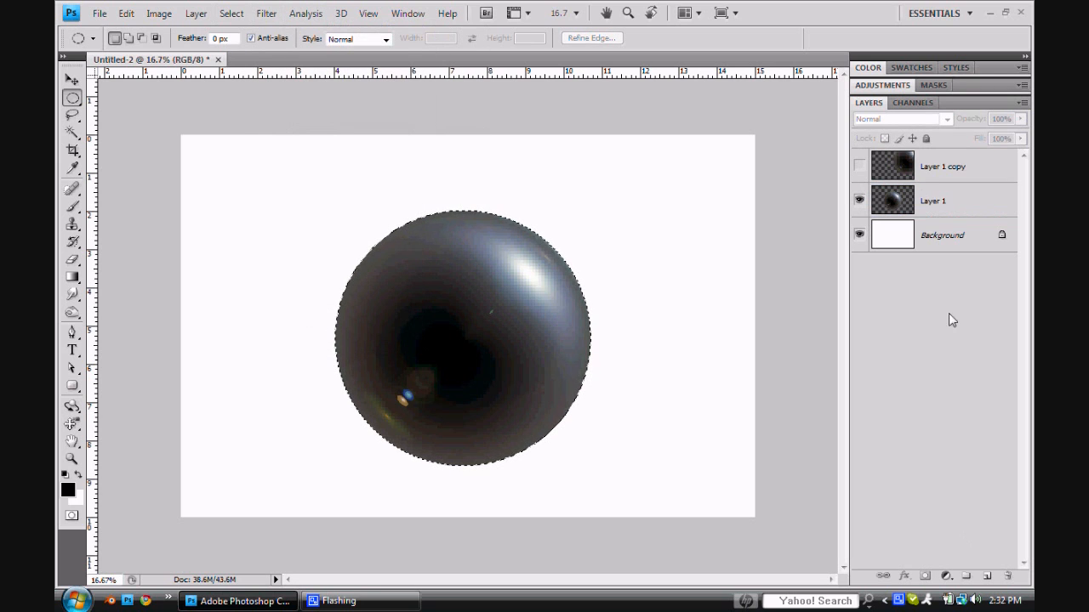
pyautogui.click(931, 216)
pyautogui.hotkey('ctrl', 'j')
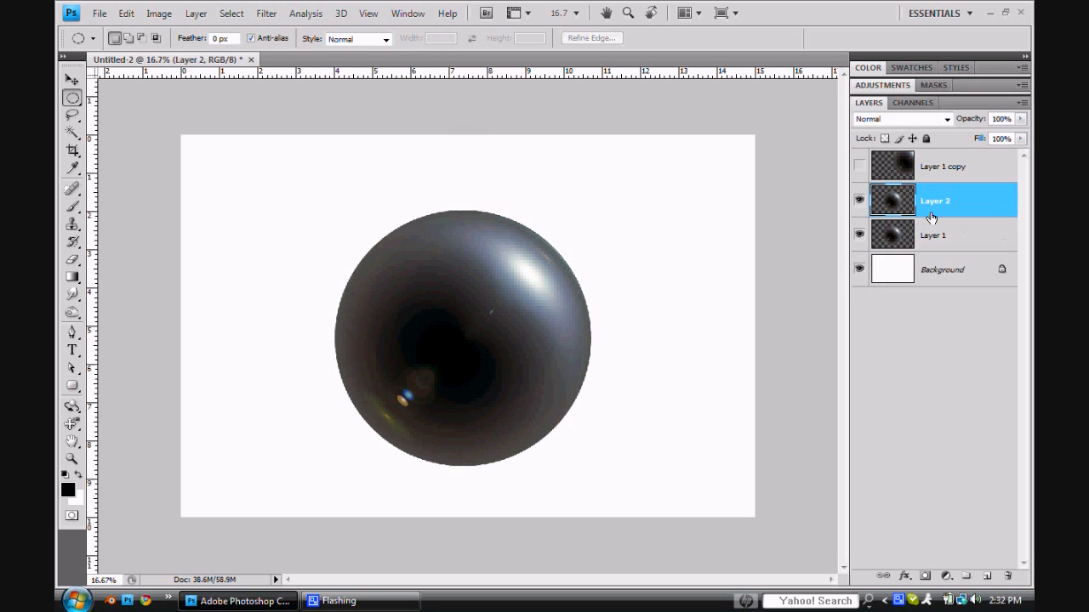
# Step: Load the circle on Layer 2 as a selection, fill it with black and render Clouds inside it
pyautogui.keyDown('ctrl'); pyautogui.click(896, 199); pyautogui.keyUp('ctrl')
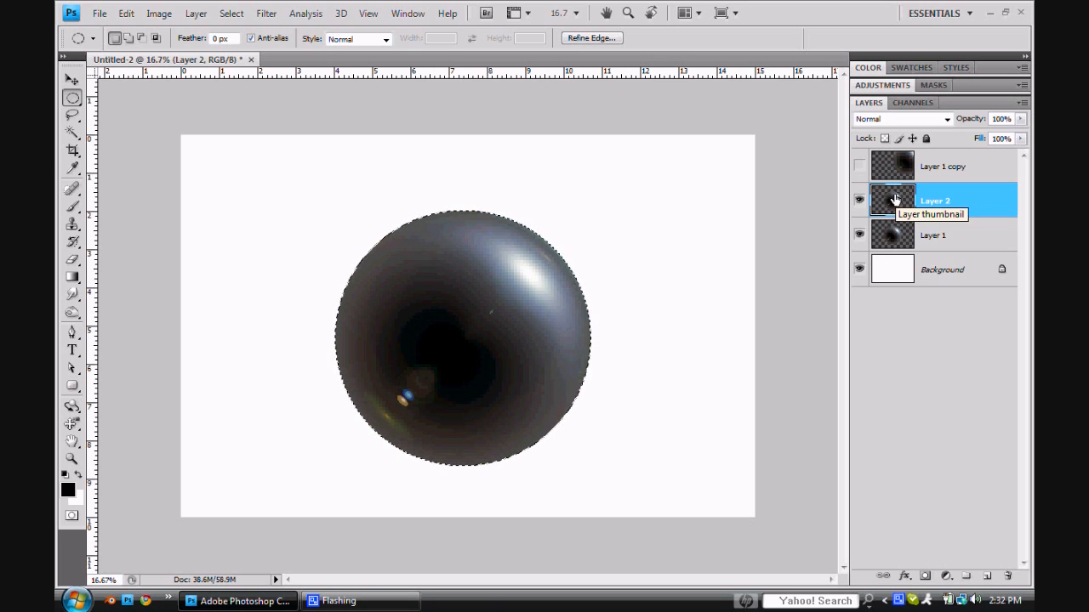
pyautogui.hotkey('ctrl', 'BackSpace')
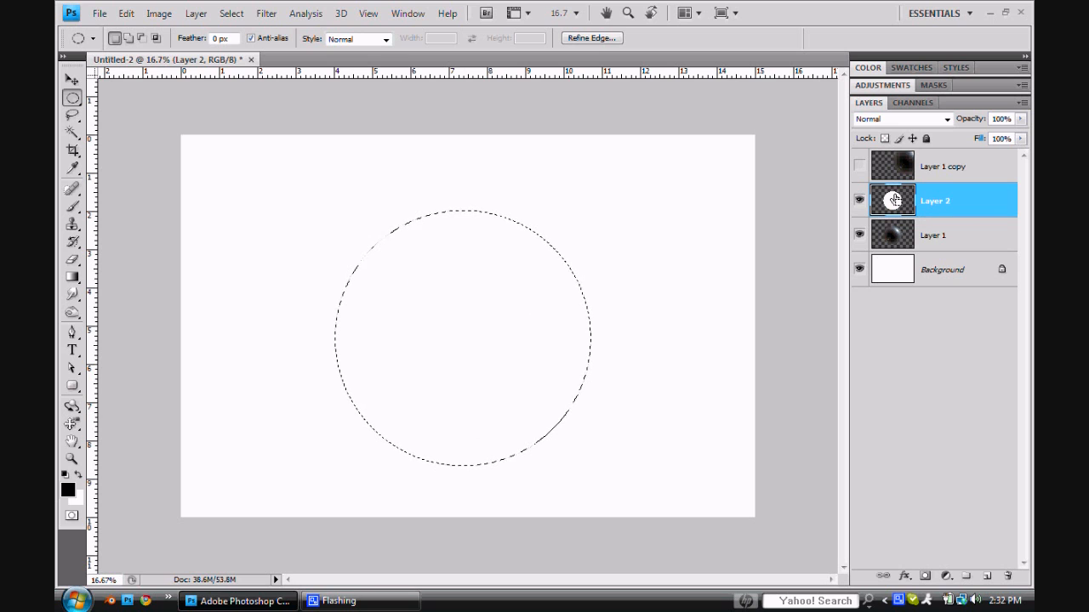
pyautogui.hotkey('alt', 'BackSpace')
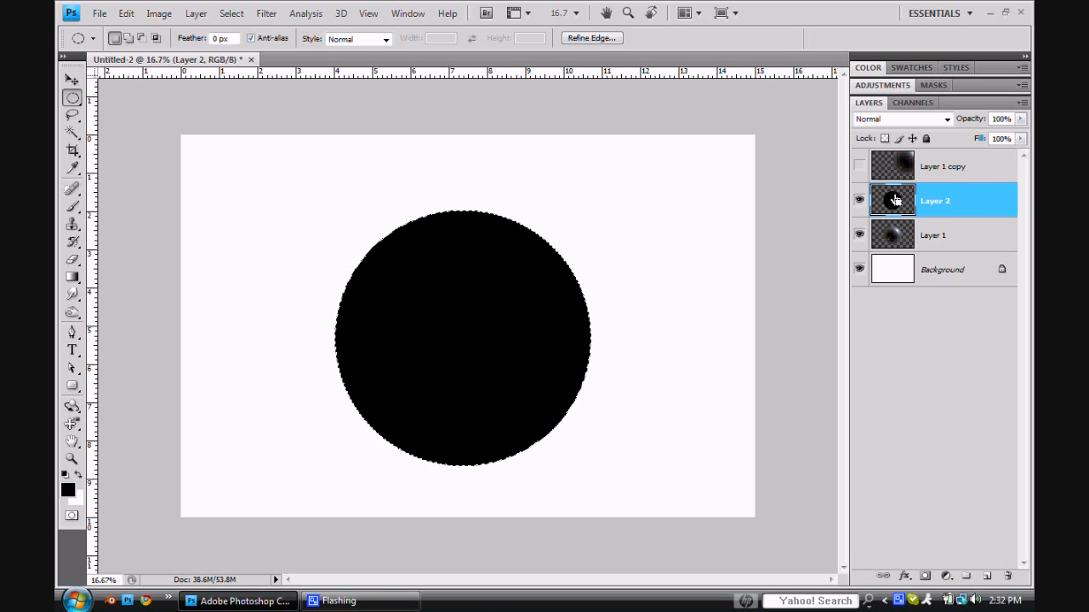
pyautogui.click(267, 13)
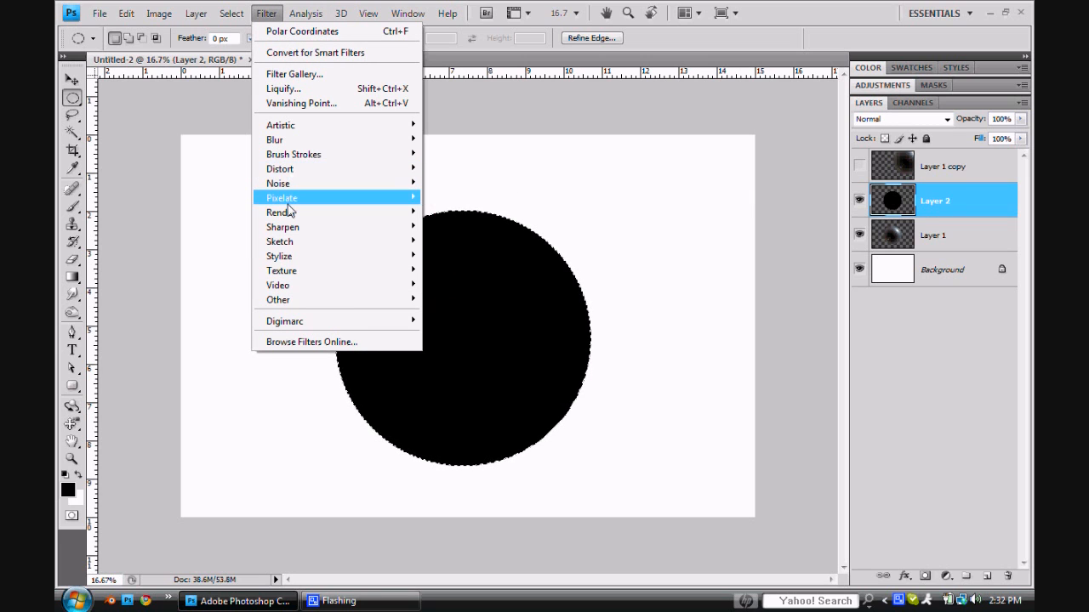
pyautogui.moveTo(324, 219)
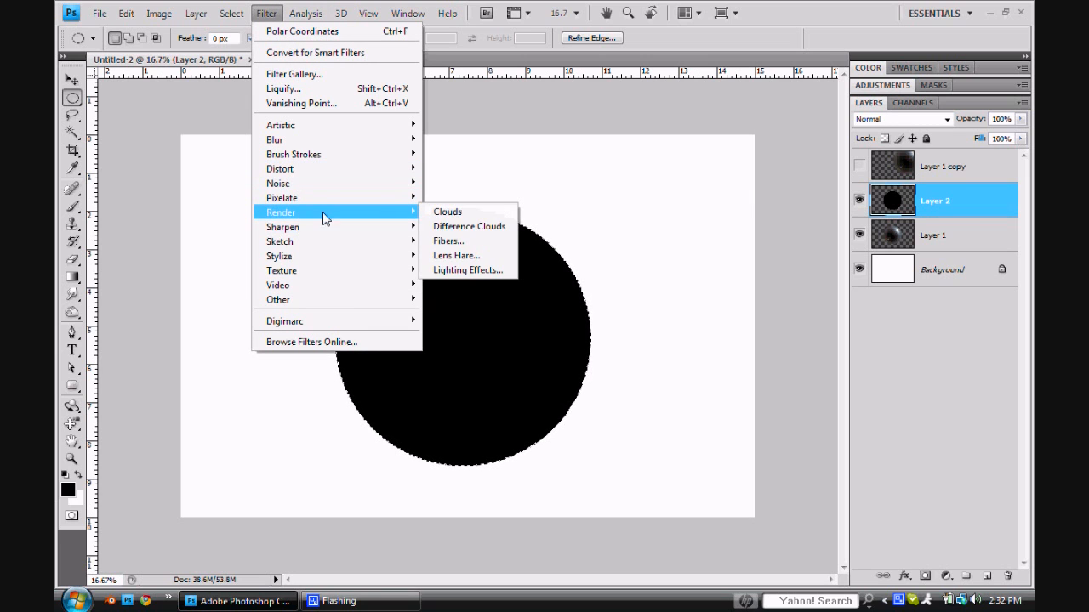
pyautogui.click(448, 213)
# Step: Apply the Twirl filter to the selected clouds on Layer 2 to turn them into a spiral
pyautogui.click(266, 12)
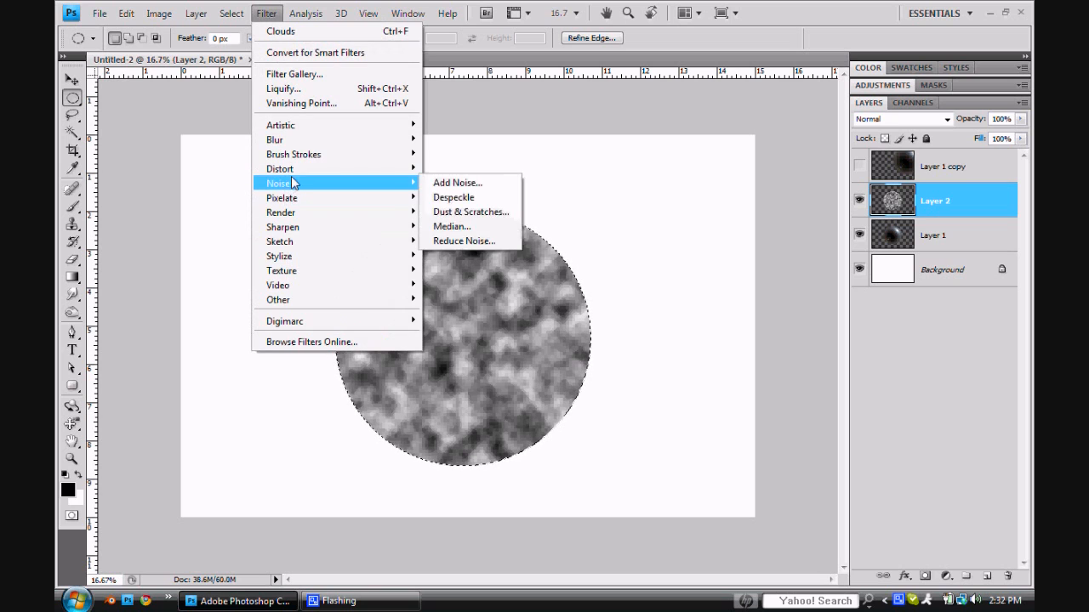
pyautogui.moveTo(313, 170)
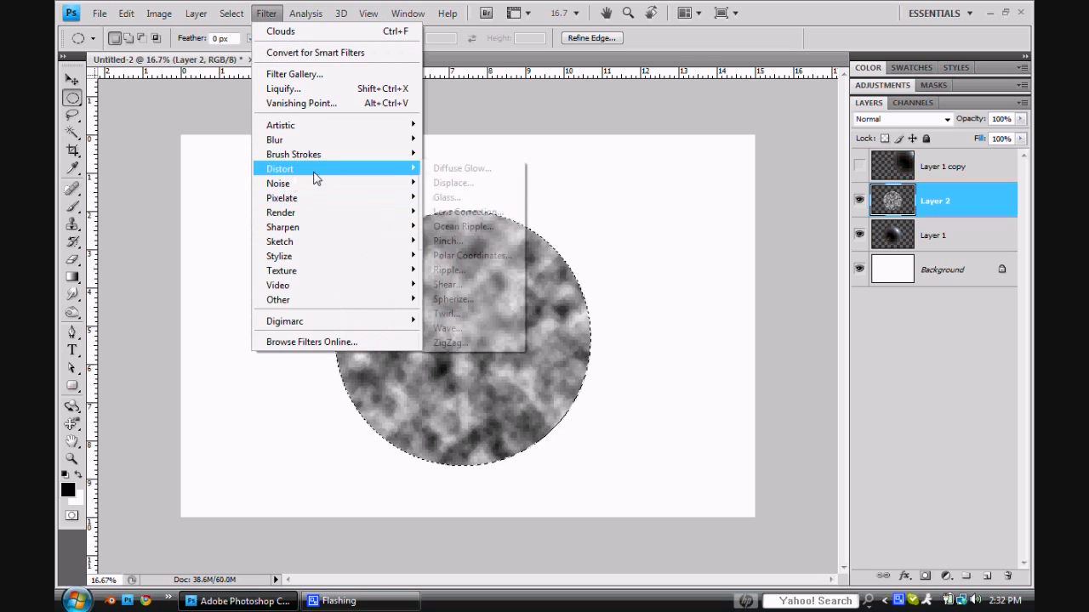
pyautogui.click(447, 314)
pyautogui.moveTo(497, 357); pyautogui.dragTo(511, 356)
pyautogui.click(654, 159)
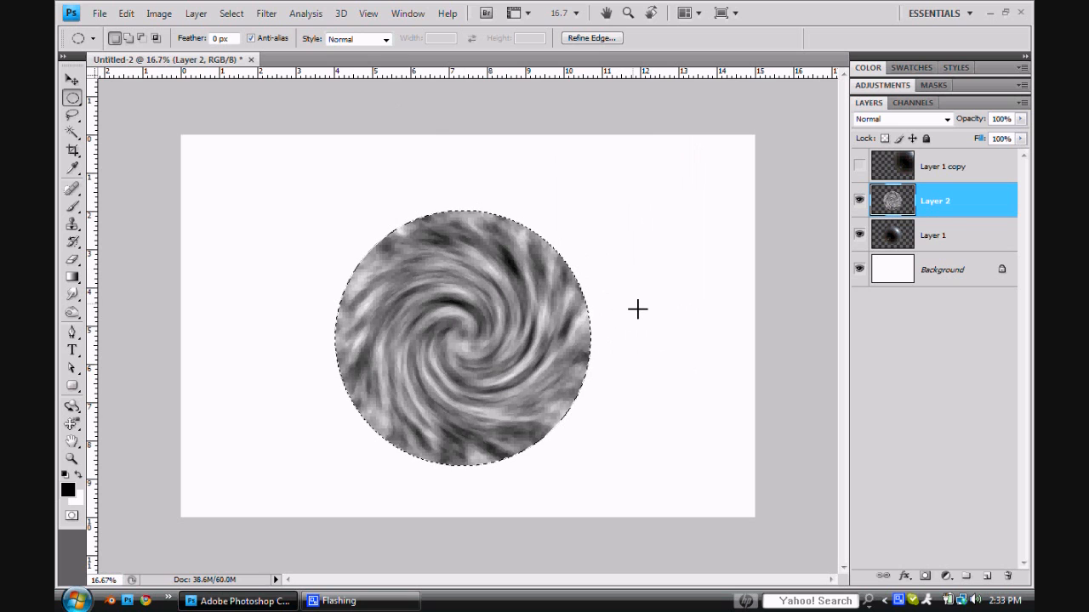
# Step: Apply the Spherize filter twice to the swirl at 100% in Normal mode and deselect it
pyautogui.click(267, 14)
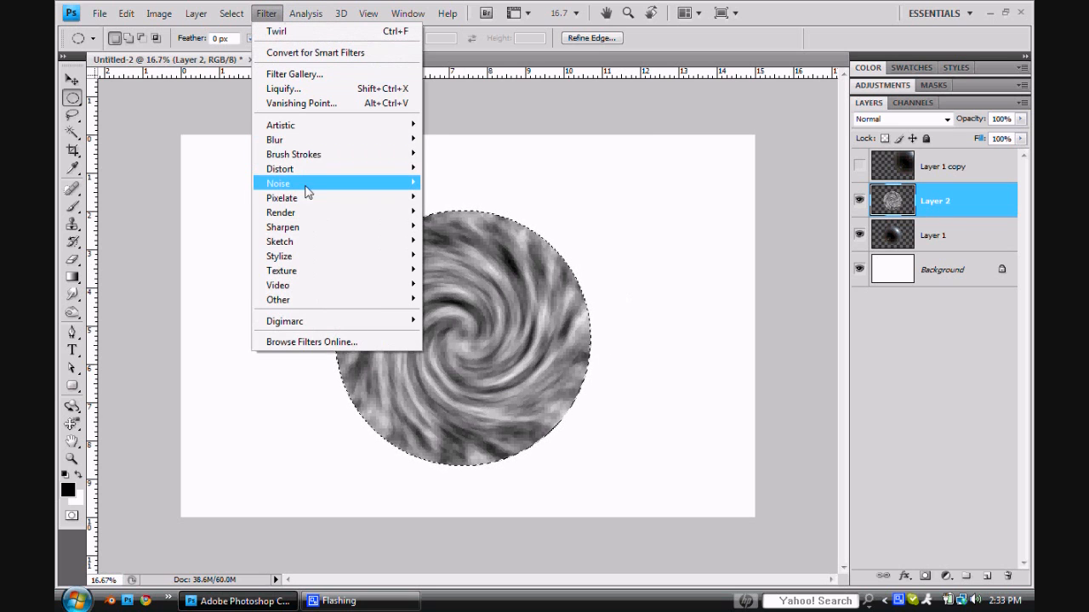
pyautogui.moveTo(340, 168)
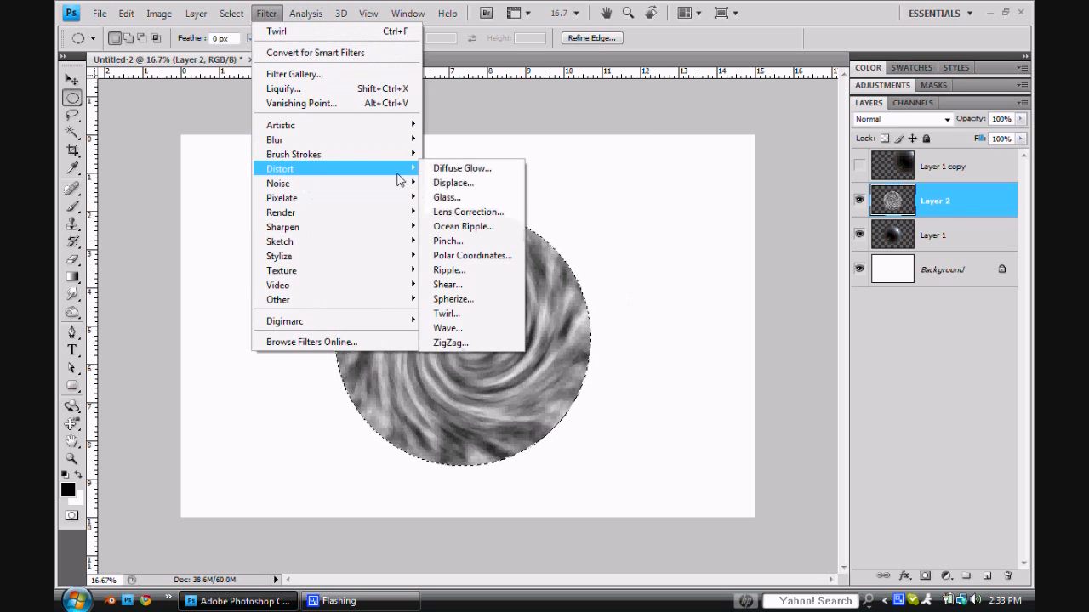
pyautogui.click(459, 300)
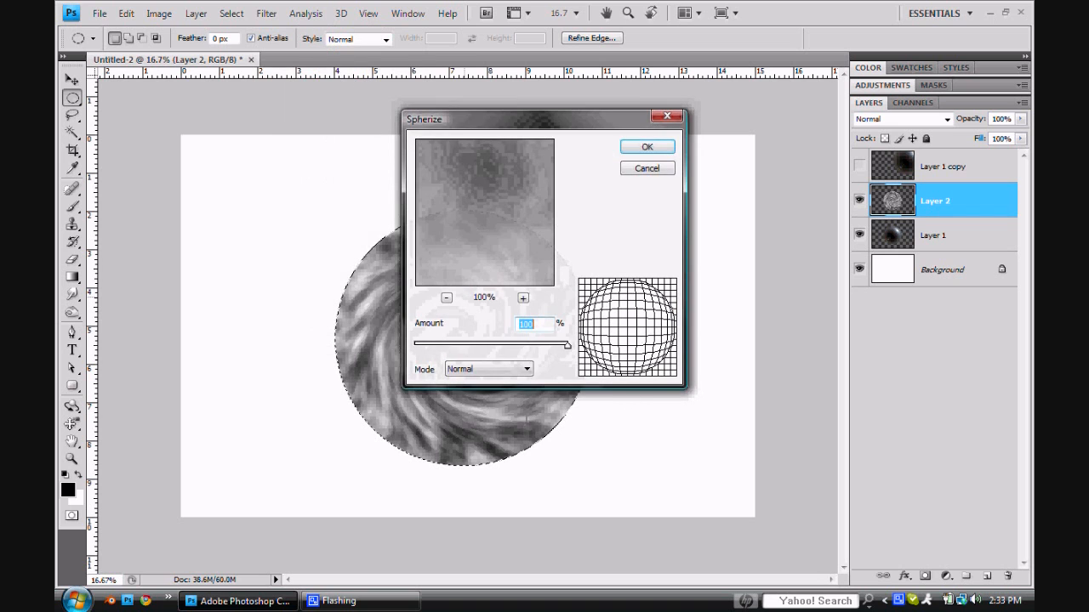
pyautogui.click(647, 148)
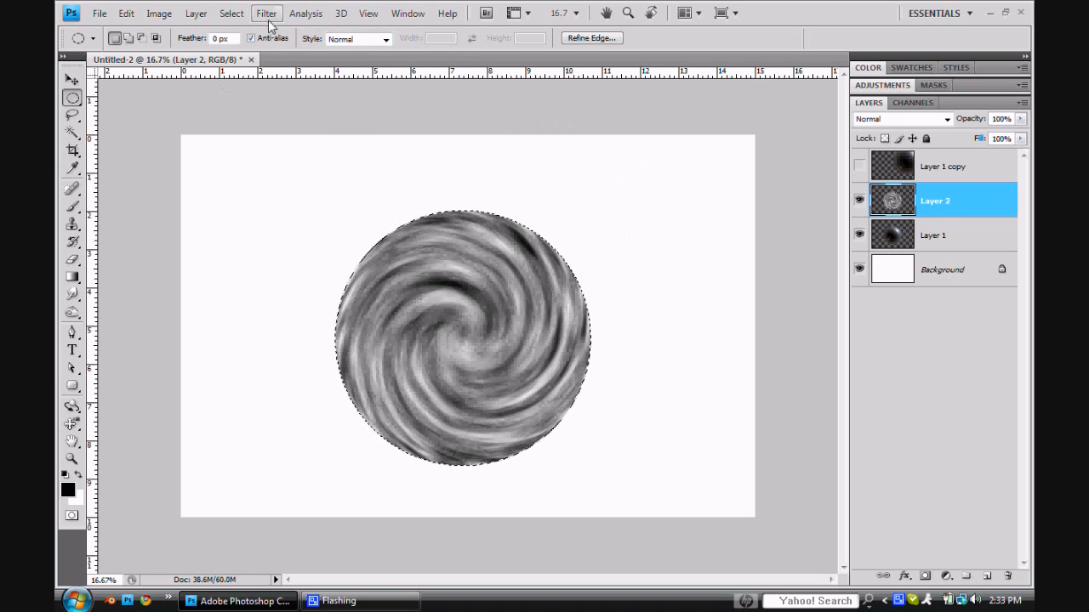
pyautogui.click(267, 14)
pyautogui.click(288, 32)
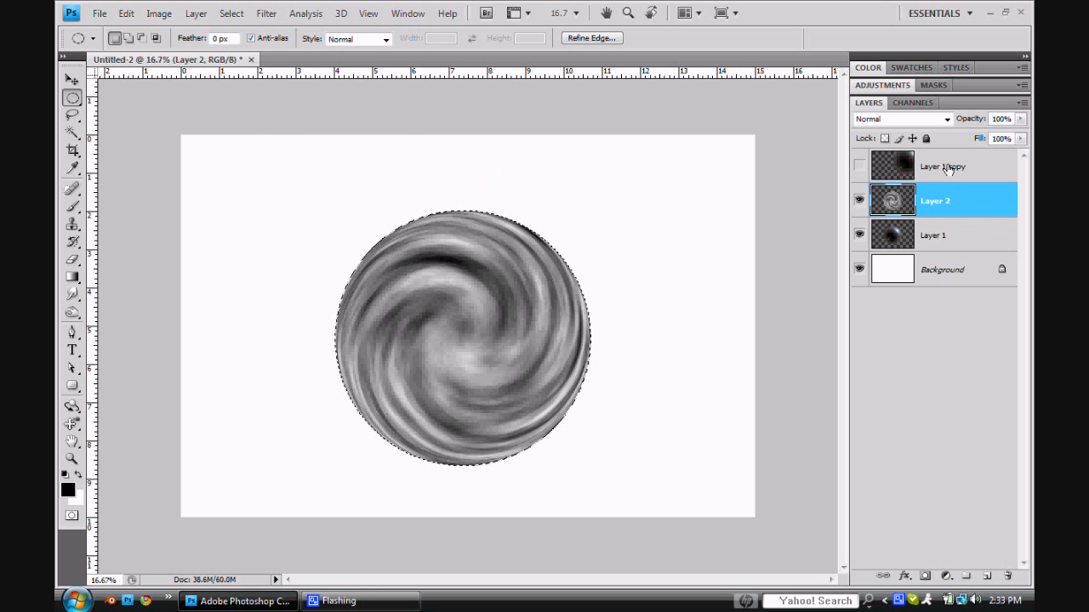
pyautogui.hotkey('ctrl', 'd')
# Step: Try out different blend modes on the swirl in Layer 2 and set it to Overlay
pyautogui.click(944, 123)
pyautogui.click(944, 123)
pyautogui.press('Down')
pyautogui.press('Down')
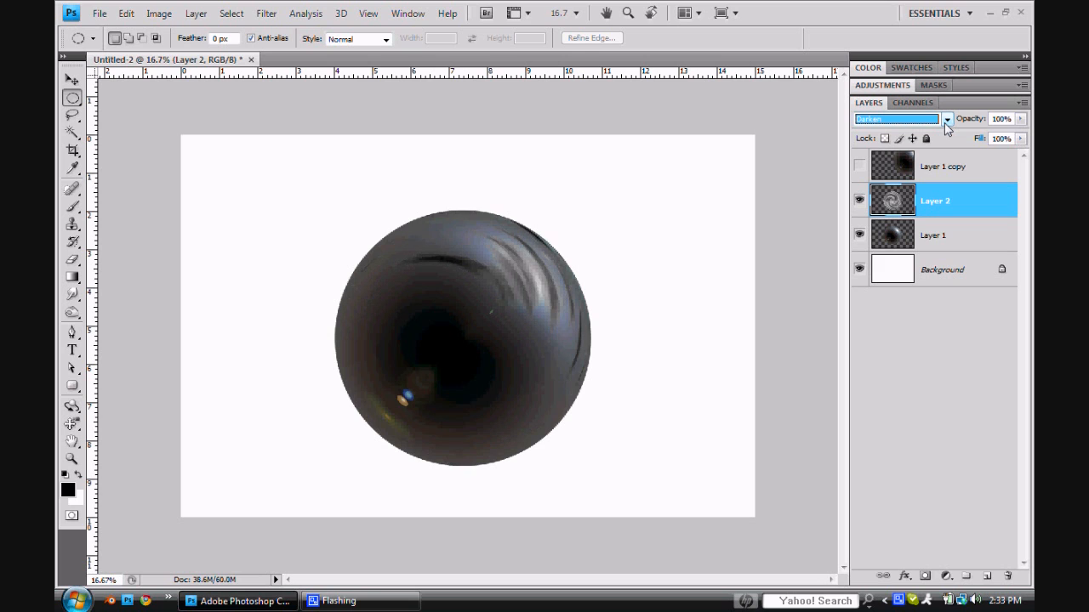
pyautogui.press('Down')
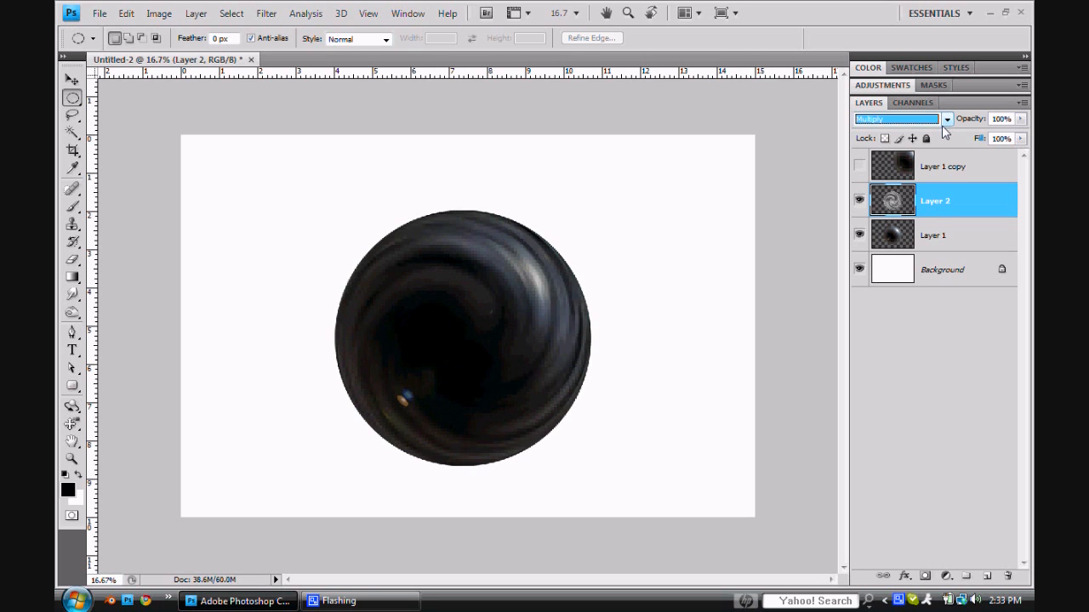
pyautogui.press('Down')
pyautogui.press('Down')
pyautogui.press('Down')
pyautogui.press('Down')
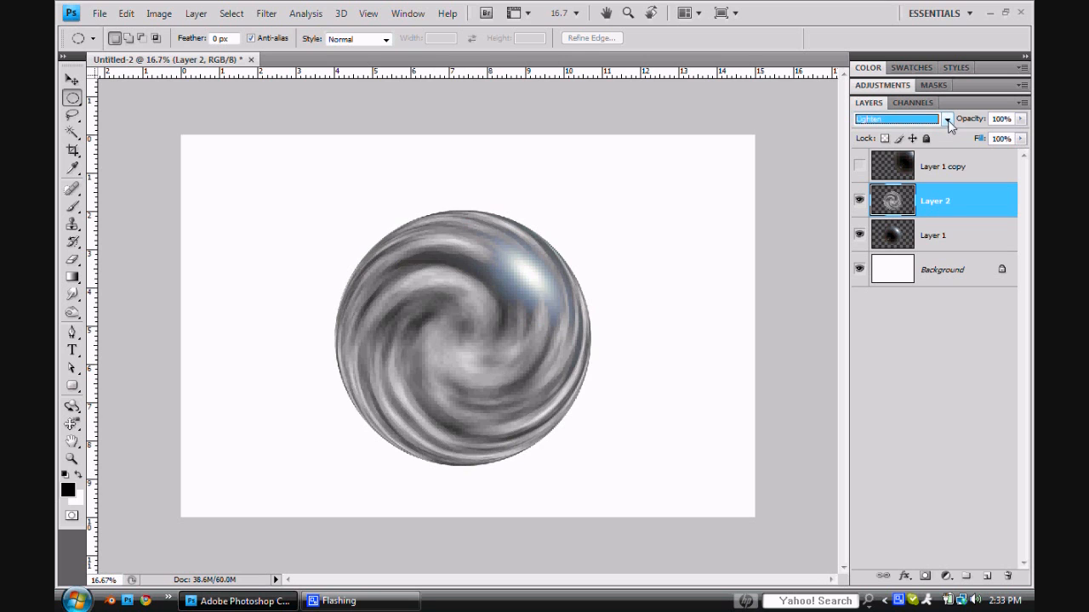
pyautogui.press('Down')
pyautogui.press('Down')
pyautogui.press('Down')
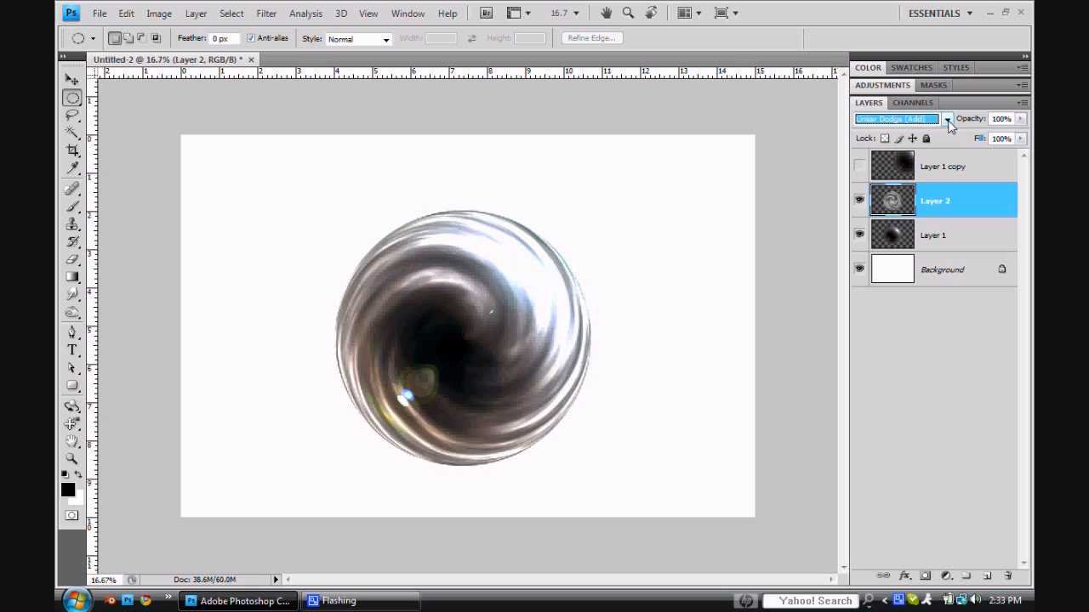
pyautogui.press('Down')
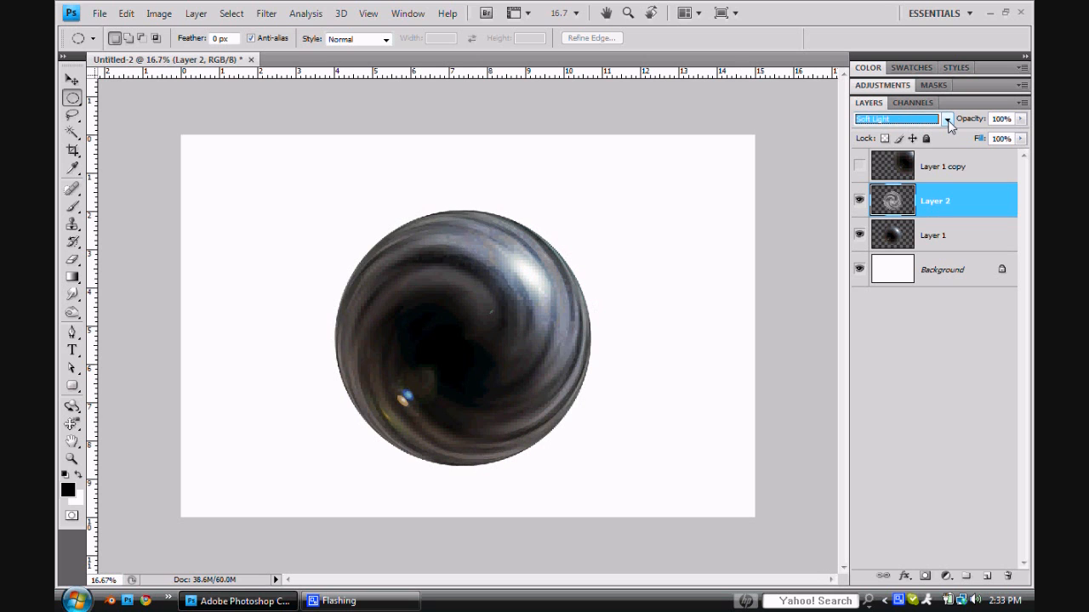
pyautogui.press('Down')
pyautogui.press('Down')
pyautogui.press('Down')
pyautogui.press('Down')
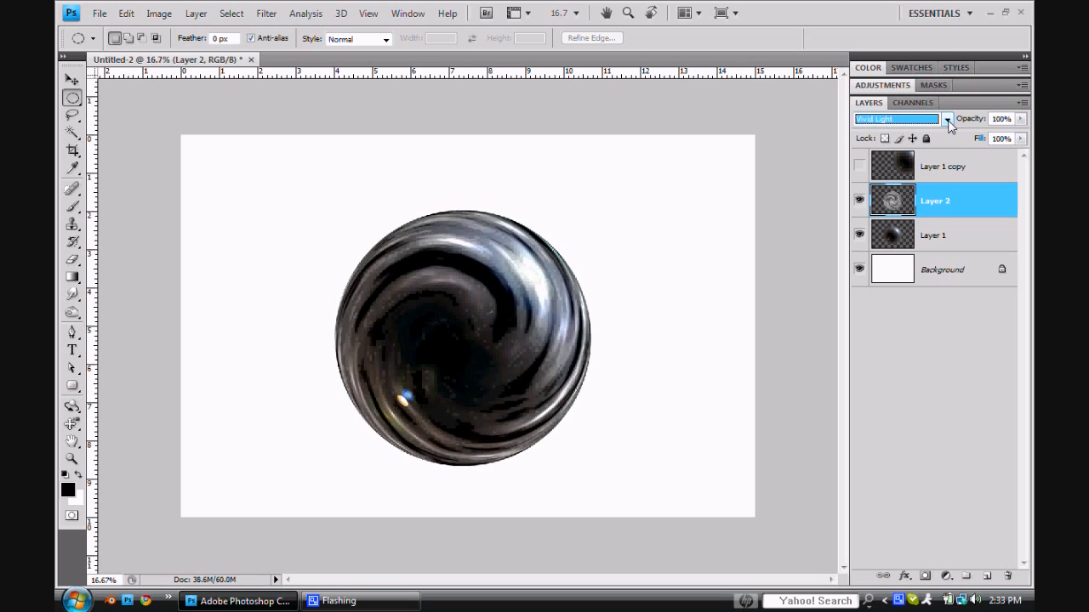
pyautogui.press('Down')
pyautogui.press('Down')
pyautogui.press('Down')
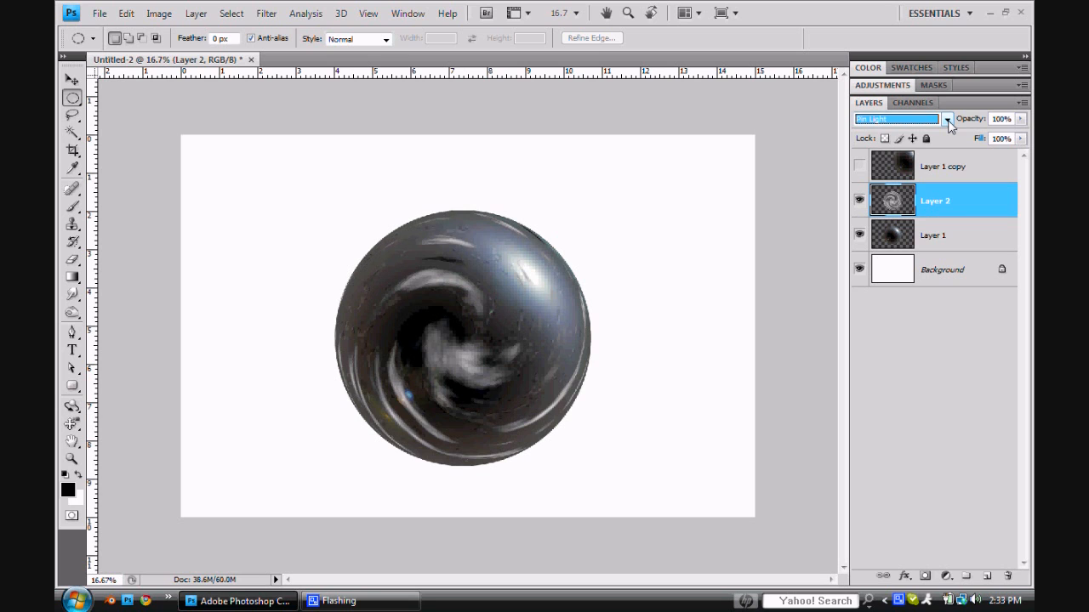
pyautogui.press('Down')
pyautogui.press('Down')
pyautogui.press('Down')
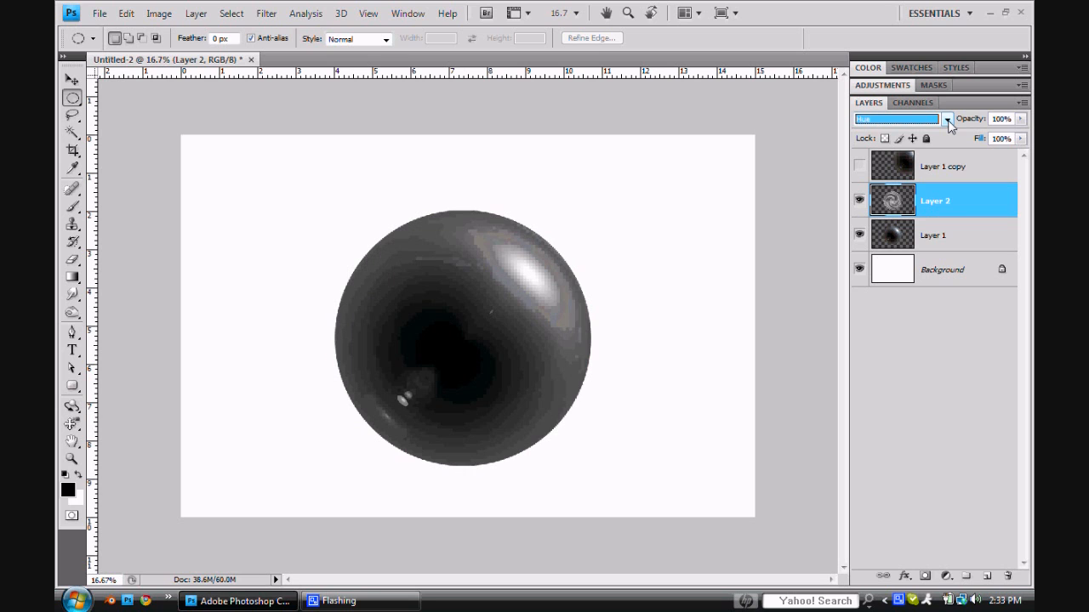
pyautogui.press('Up')
pyautogui.press('Up')
pyautogui.press('Up')
pyautogui.press('Up')
pyautogui.press('Up')
pyautogui.press('Up')
pyautogui.press('Up')
pyautogui.press('Up')
pyautogui.press('Up')
pyautogui.press('Up')
pyautogui.press('Up')
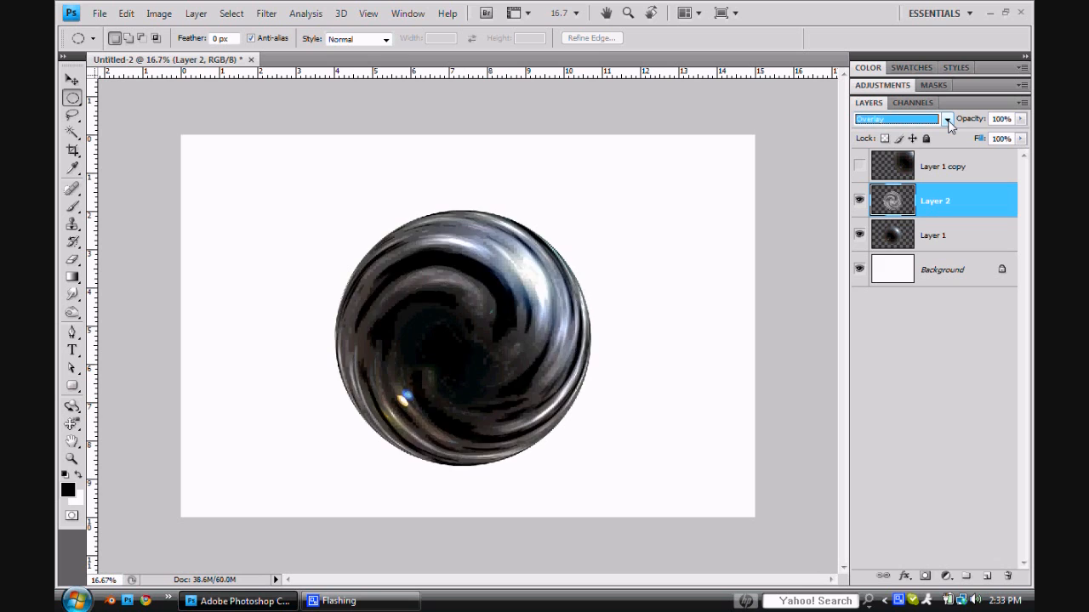
pyautogui.press('Down')
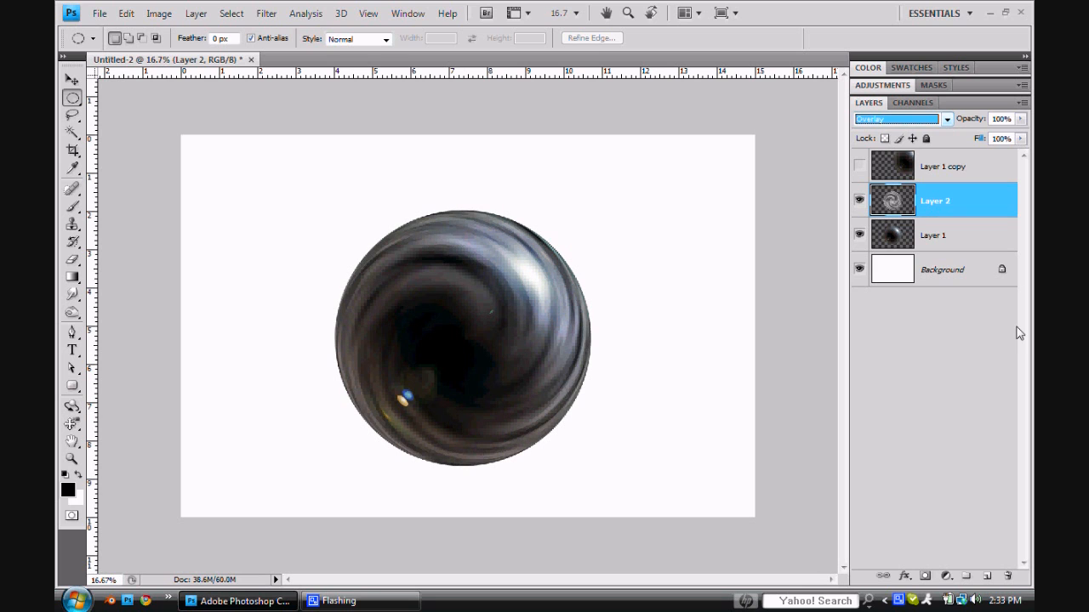
# Step: Lower the opacity of Layer 2 to 49%
pyautogui.click(1020, 119)
pyautogui.moveTo(1019, 134); pyautogui.dragTo(990, 137)
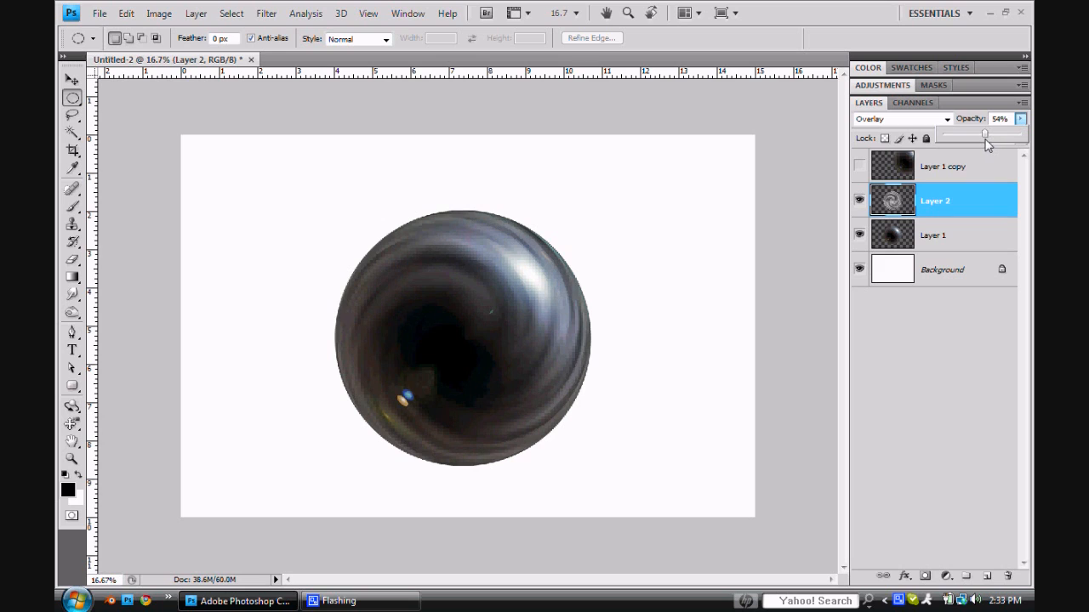
pyautogui.moveTo(985, 140); pyautogui.dragTo(981, 141)
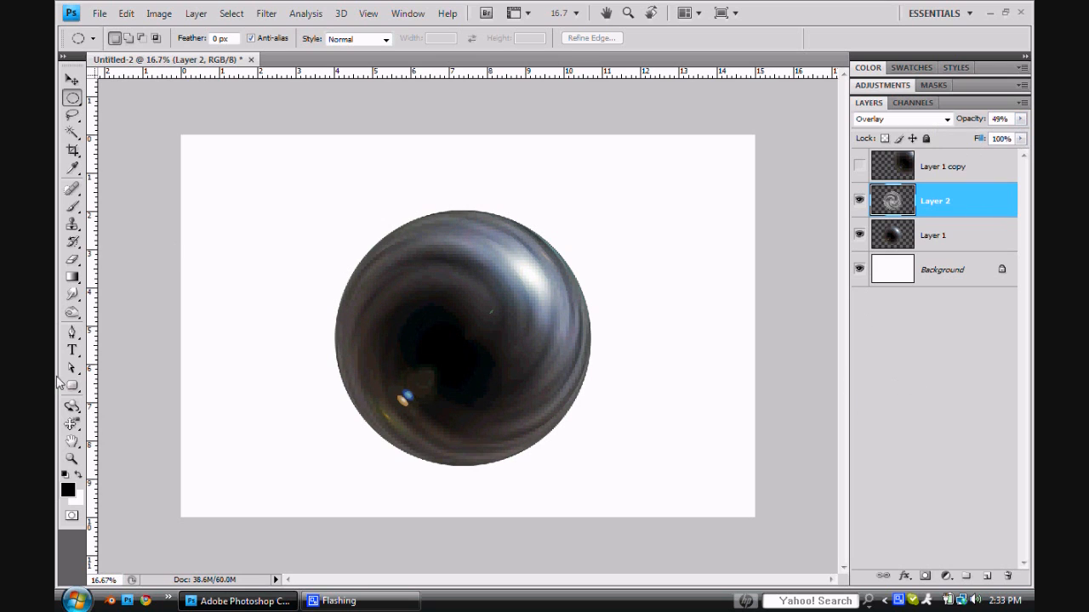
# Step: Fill the Background layer with a vertical linear gradient running from black at its lower edge to white at its upper edge
pyautogui.click(72, 277)
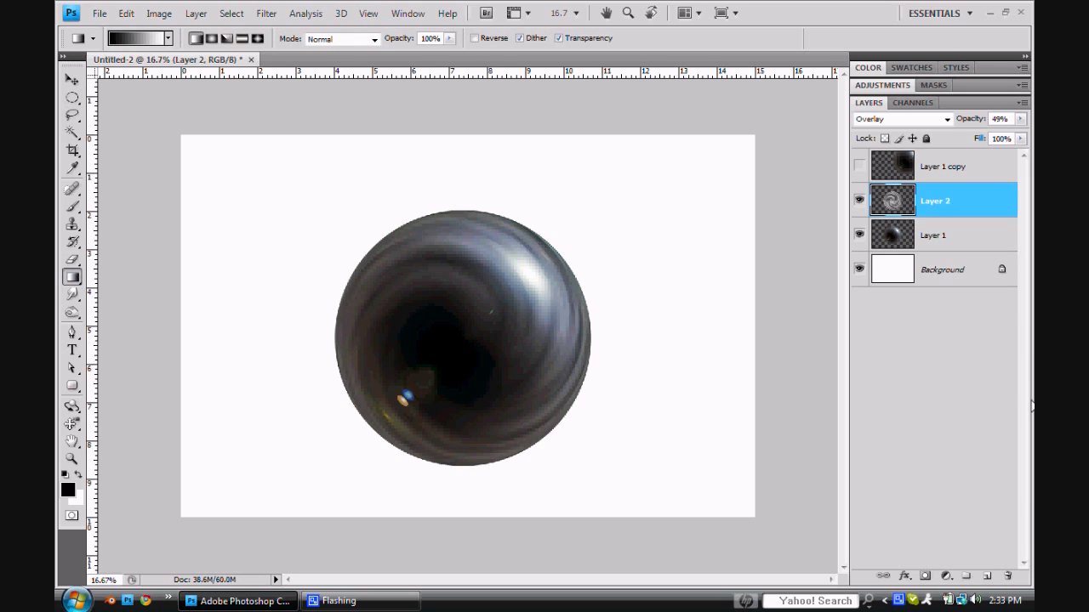
pyautogui.click(920, 265)
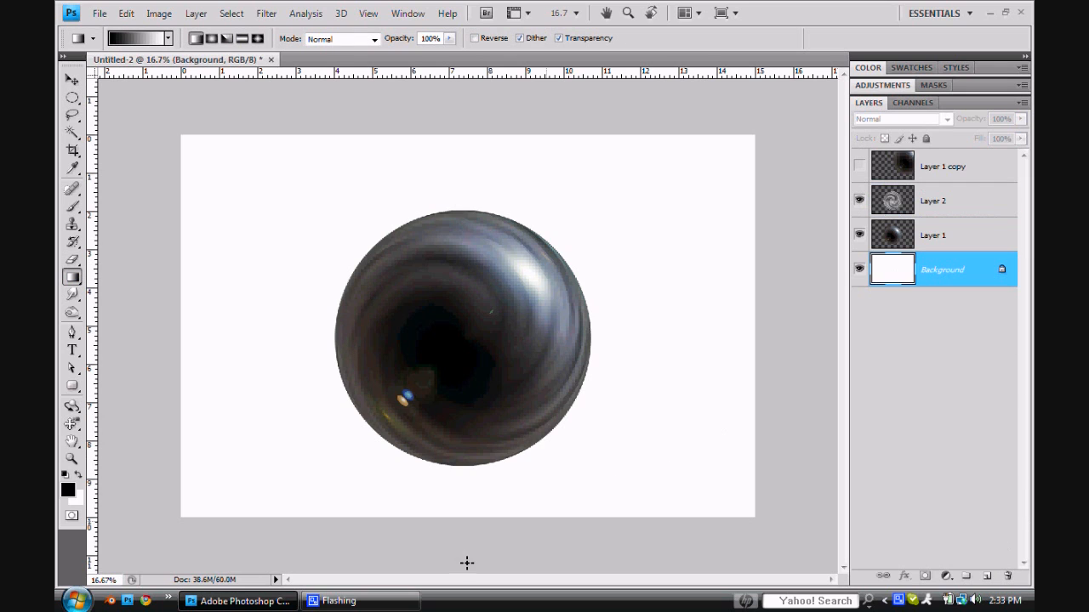
pyautogui.moveTo(491, 530); pyautogui.dragTo(495, 139)
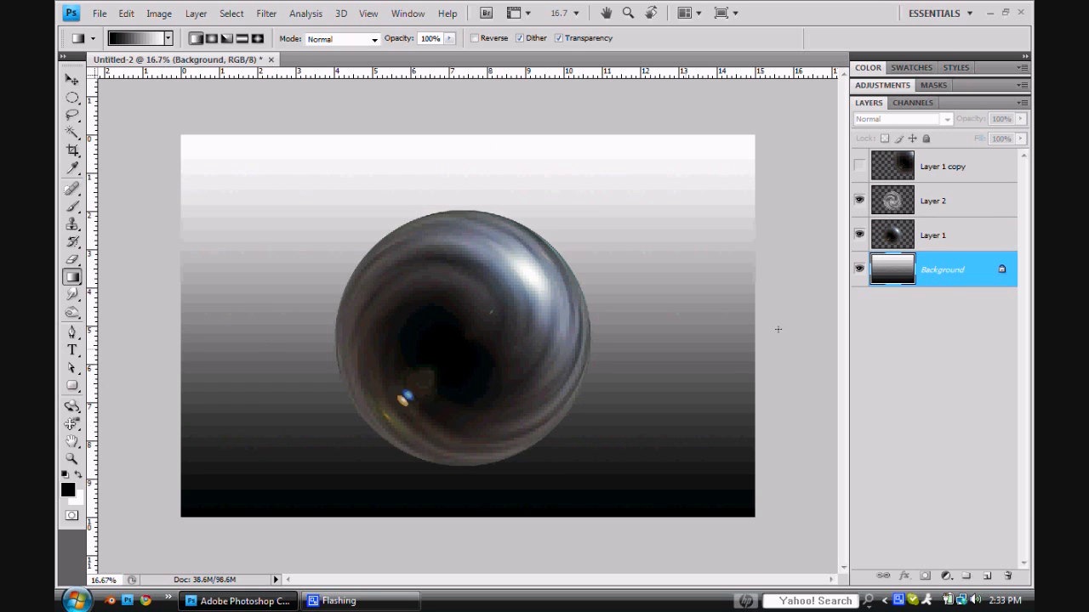
# Step: Merge Layer 2 down into Layer 1 and move the sphere about 1.1 inches up and slightly right
pyautogui.click(72, 80)
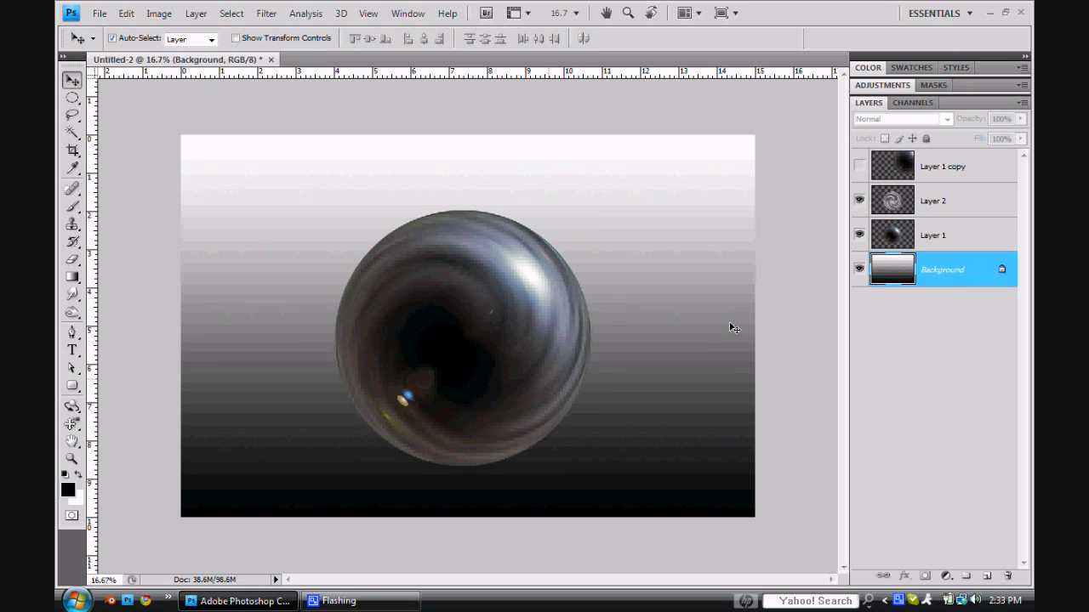
pyautogui.rightClick(982, 199)
pyautogui.click(861, 522)
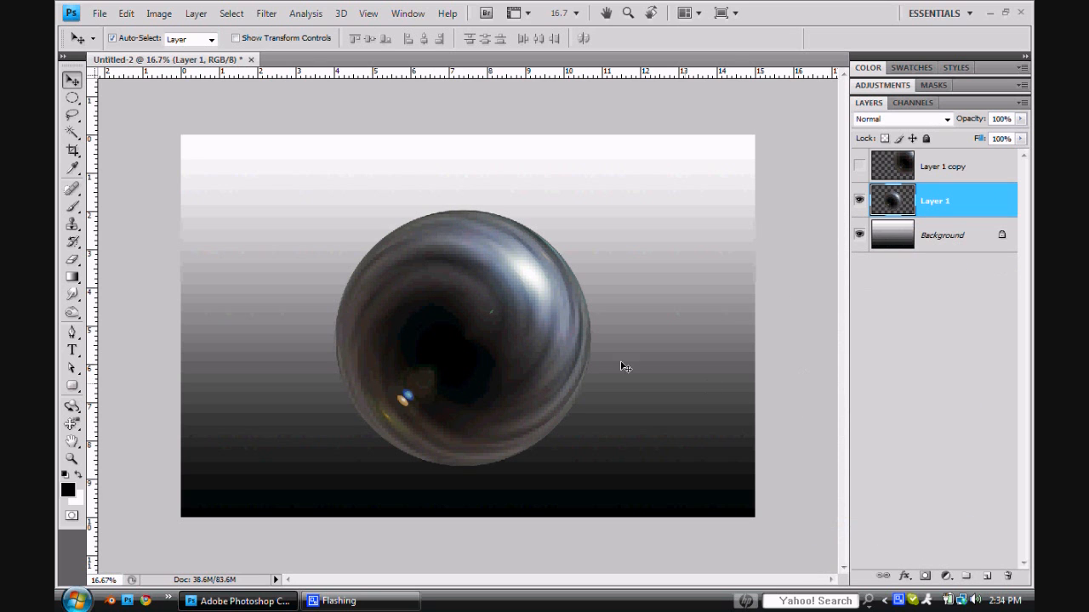
pyautogui.moveTo(489, 391); pyautogui.dragTo(504, 349)
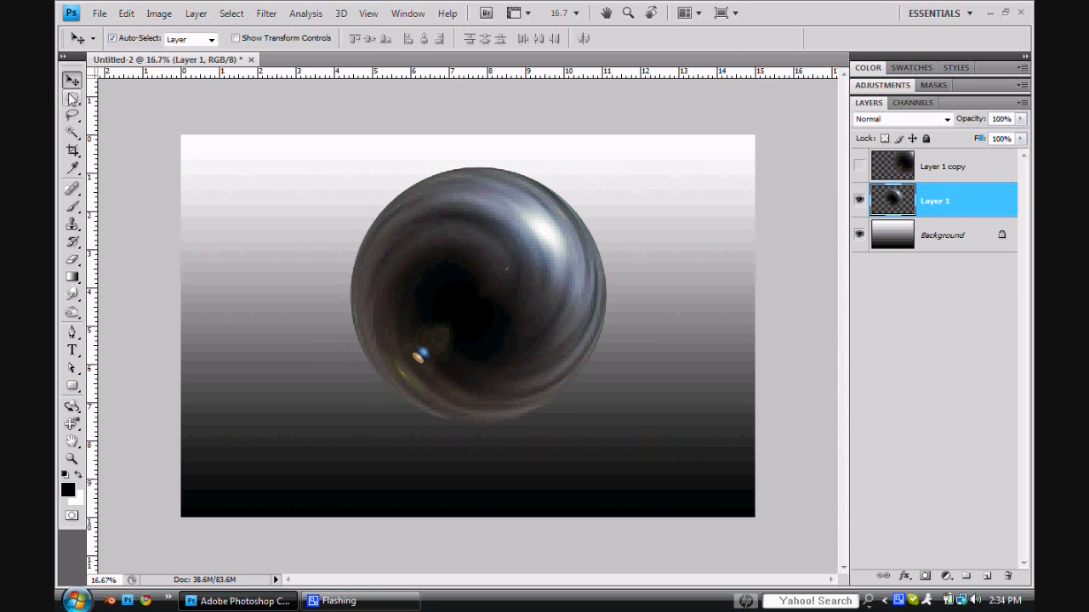
# Step: Draw a flat elliptical selection about 5.5 by 1.2 inches below the sphere, fill it with black on Layer 1 and deselect
pyautogui.press('m')
pyautogui.moveTo(386, 441); pyautogui.dragTo(597, 488)
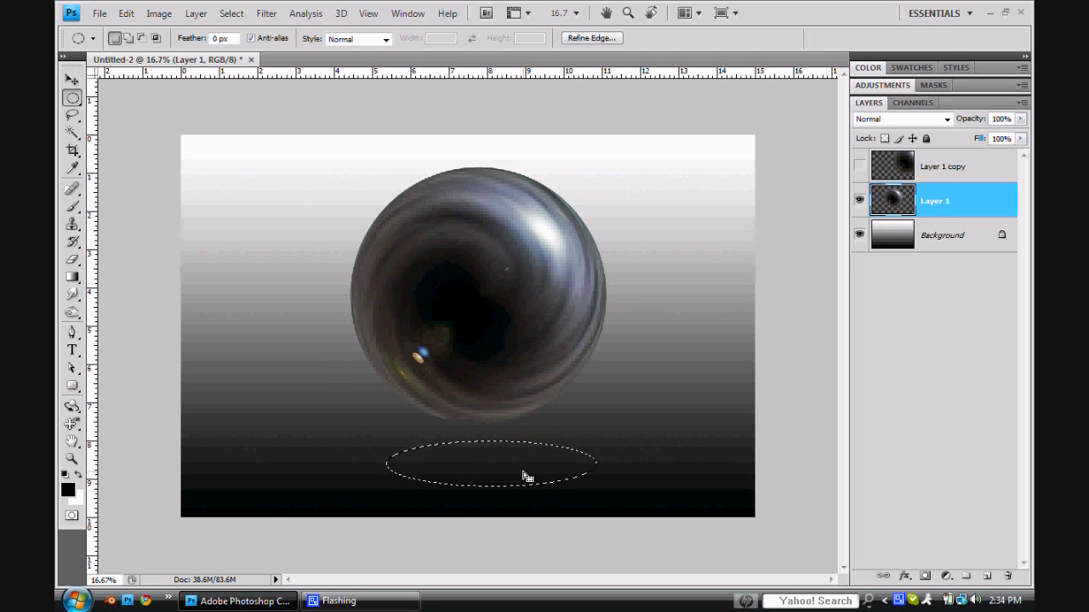
pyautogui.hotkey('ctrl', 'BackSpace')
pyautogui.hotkey('alt', 'BackSpace')
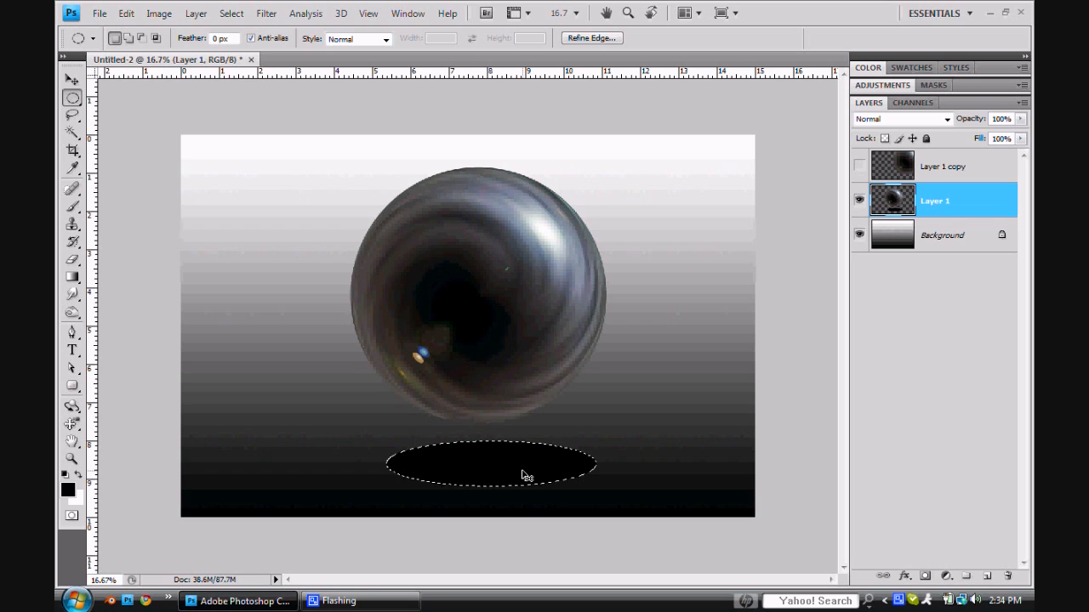
pyautogui.hotkey('ctrl', 'd')
# Step: Undo the deselection and the black fill of the ellipse on Layer 1, keeping the elliptical selection active
pyautogui.click(266, 13)
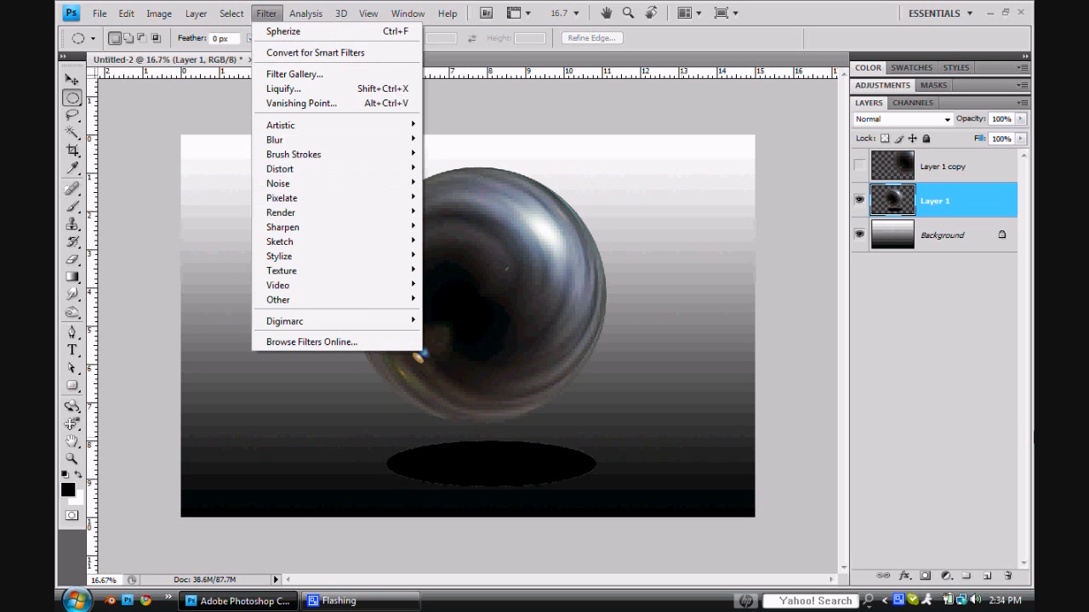
pyautogui.click(948, 388)
pyautogui.hotkey('ctrl', 'z')
pyautogui.hotkey('ctrl', 'z')
pyautogui.hotkey('ctrl', 'z')
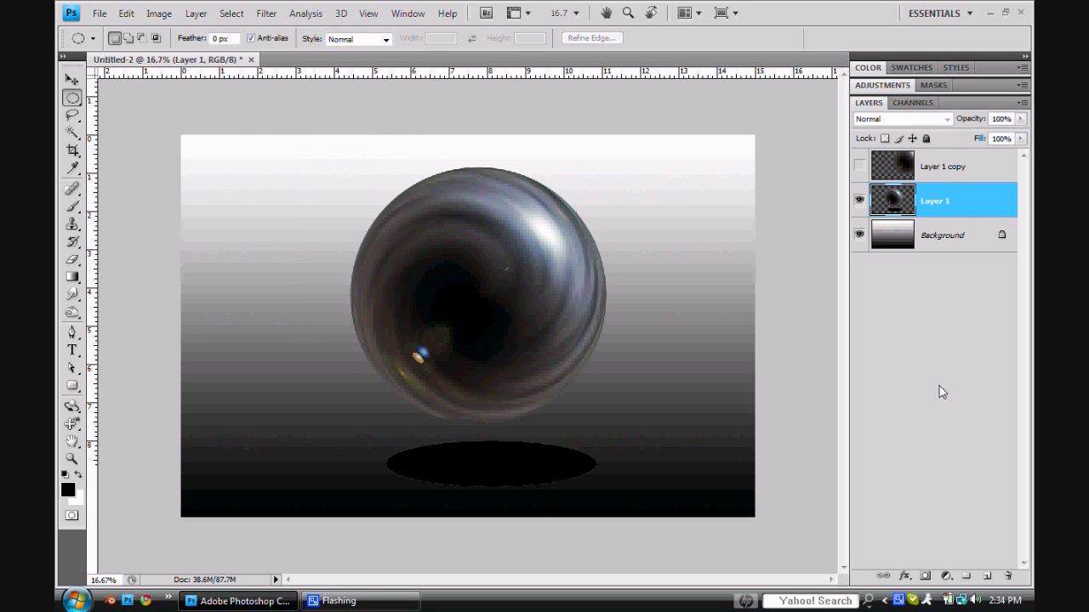
pyautogui.hotkey('ctrl', 'alt', 'z')
pyautogui.hotkey('ctrl', 'alt', 'z')
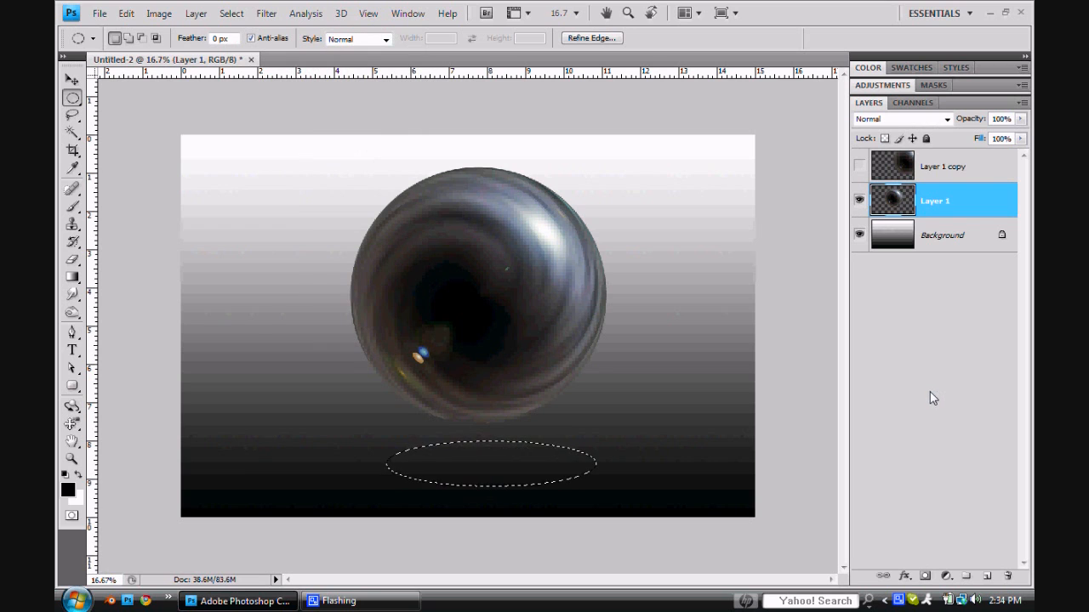
# Step: Add a new layer above Layer 1, fill the elliptical selection on it with black, and deselect
pyautogui.click(987, 577)
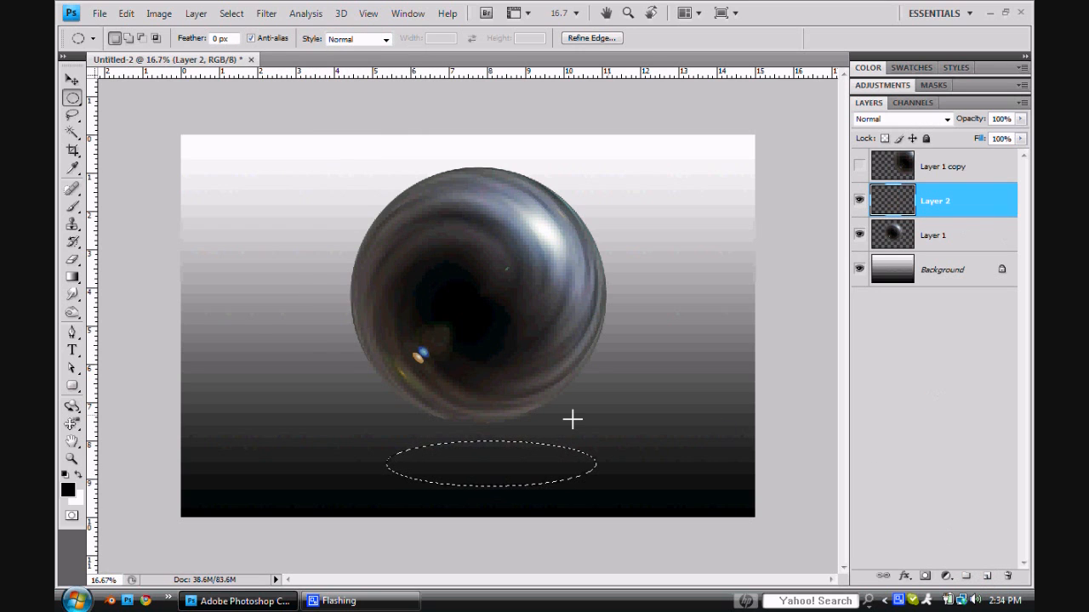
pyautogui.hotkey('ctrl', 'i')
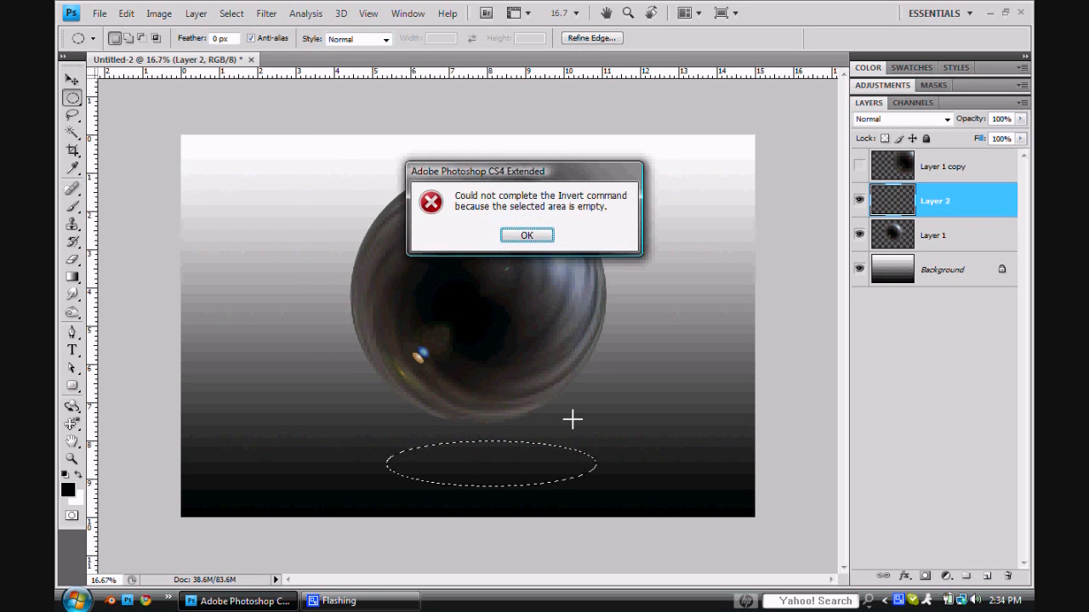
pyautogui.click(526, 235)
pyautogui.hotkey('alt', 'BackSpace')
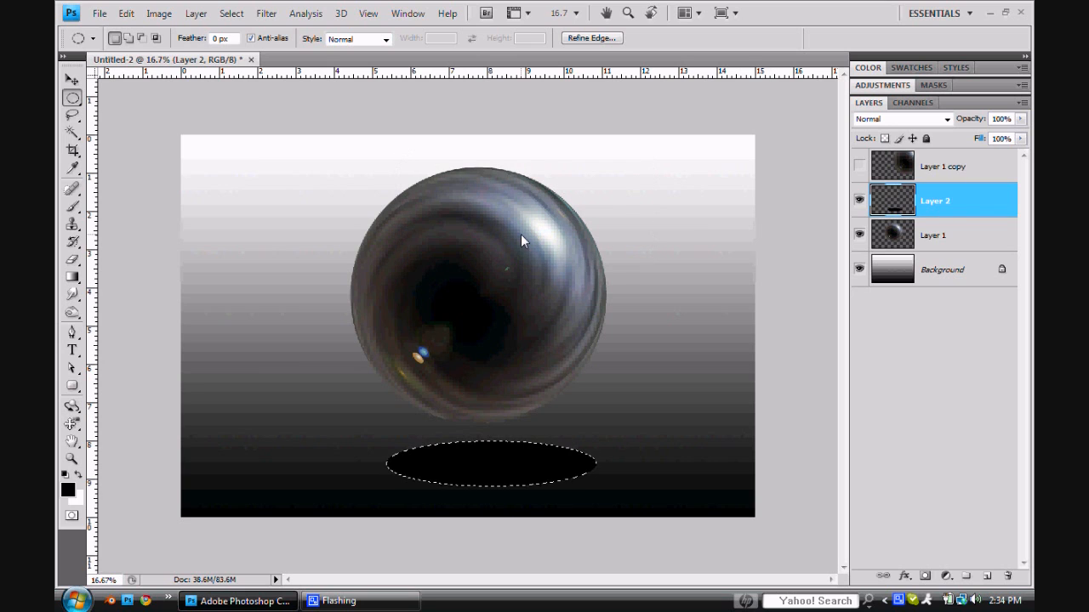
pyautogui.hotkey('ctrl', 'd')
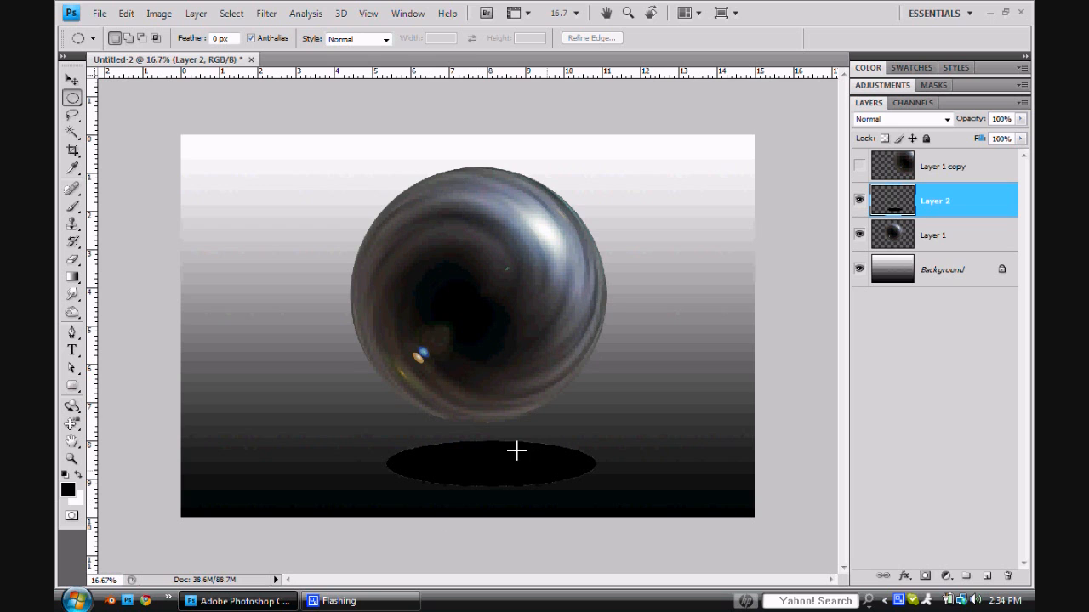
# Step: Apply a 96.5-pixel Gaussian Blur to the black ellipse on Layer 2 and move the sphere down about 0.75 inch toward it
pyautogui.click(266, 13)
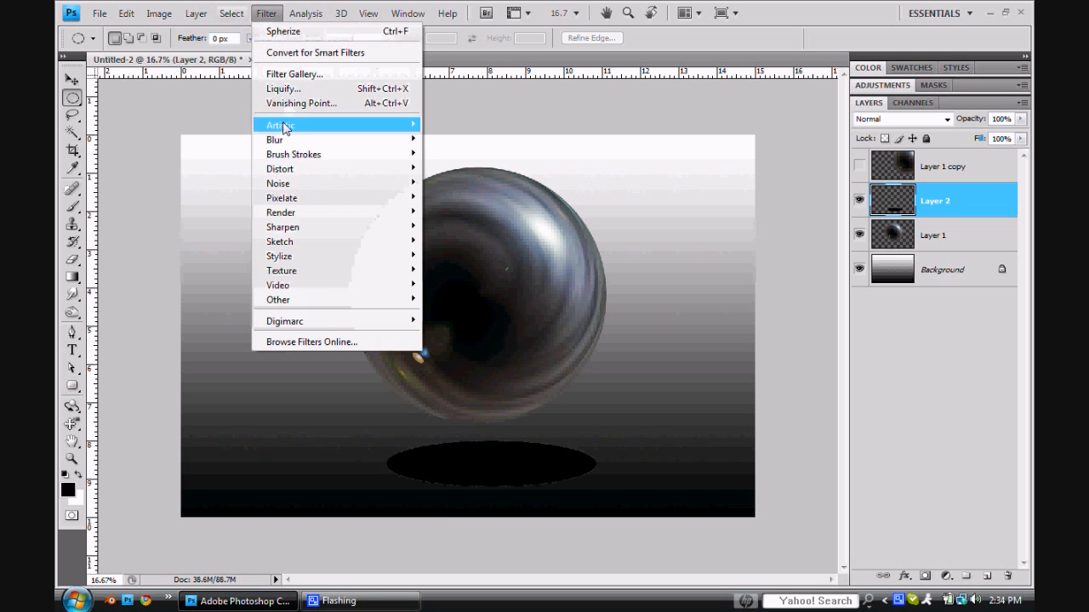
pyautogui.moveTo(289, 145)
pyautogui.click(466, 198)
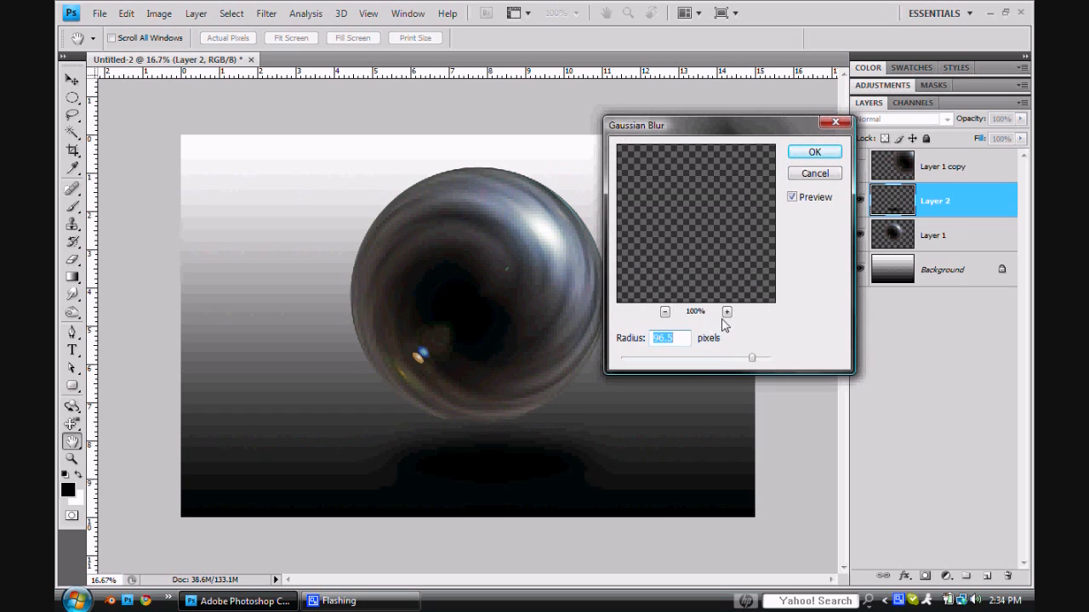
pyautogui.click(802, 153)
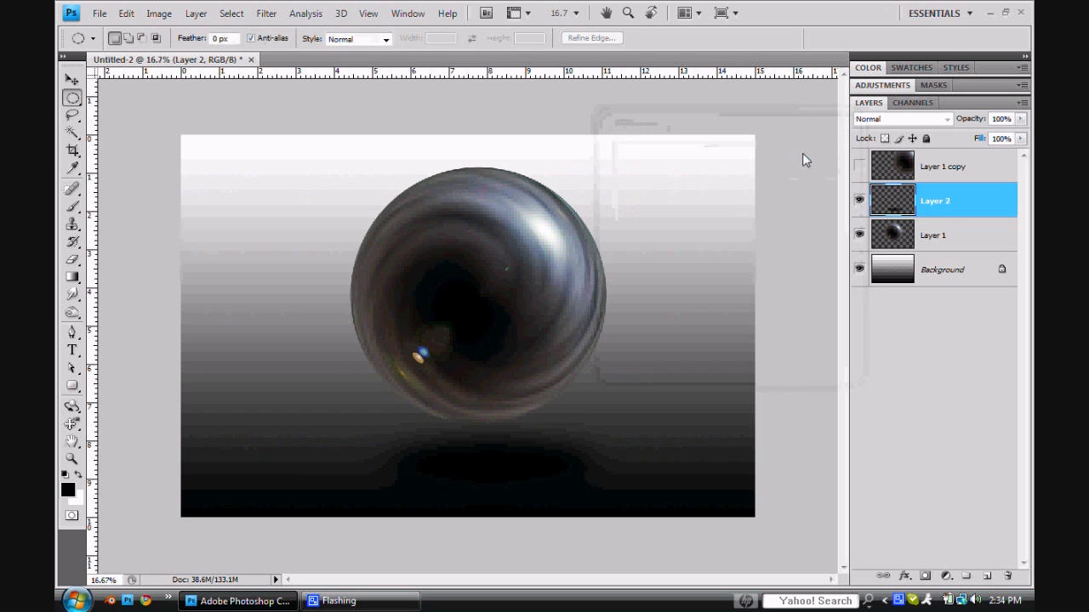
pyautogui.click(72, 79)
pyautogui.moveTo(517, 327); pyautogui.dragTo(517, 353)
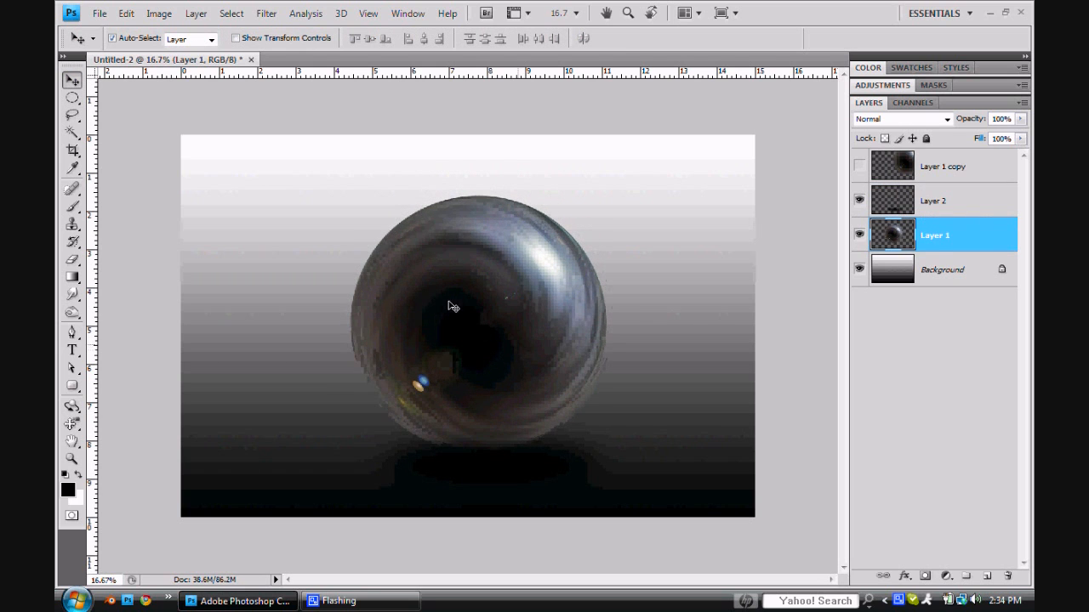
# Step: Paint black feathery strokes on Layer 1 to the left of the sphere using the 663 px brush preset enlarged to 2500 px
pyautogui.click(72, 206)
pyautogui.click(159, 38)
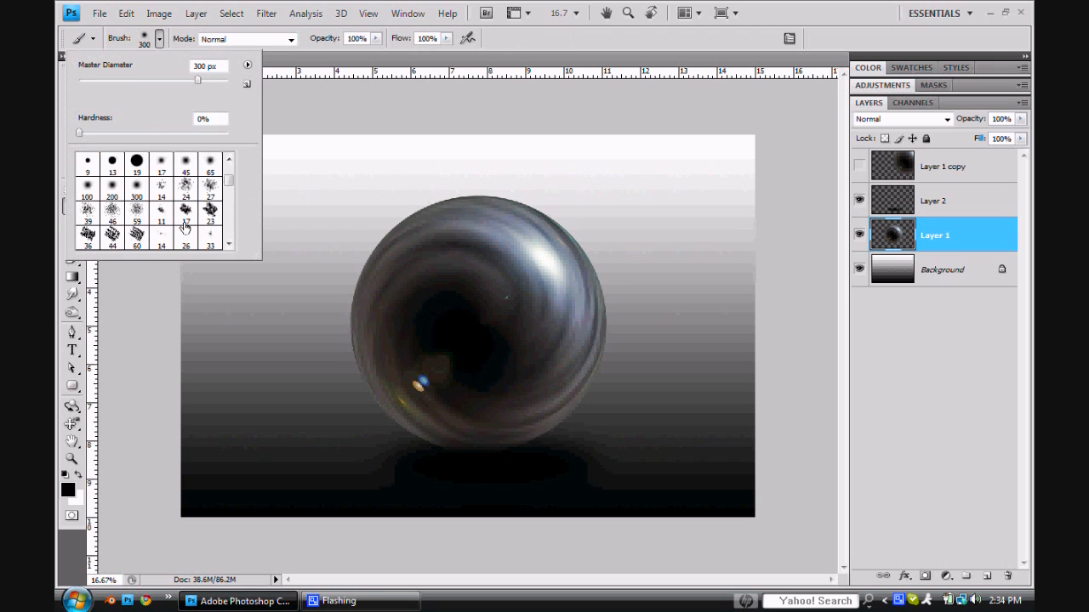
pyautogui.scroll(-8, 158, 230)
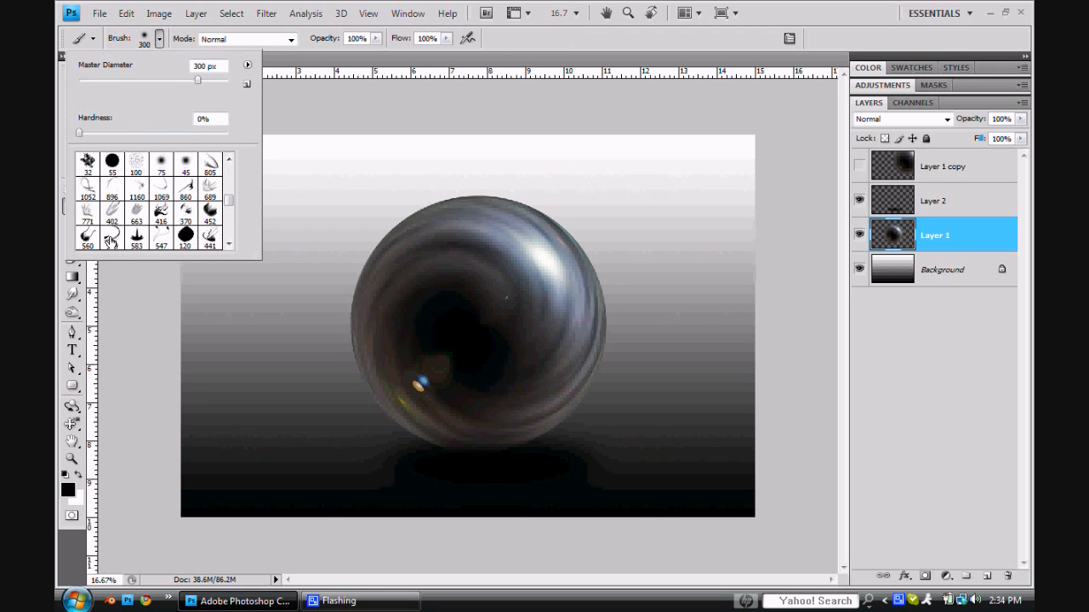
pyautogui.doubleClick(134, 212)
pyautogui.press(']')
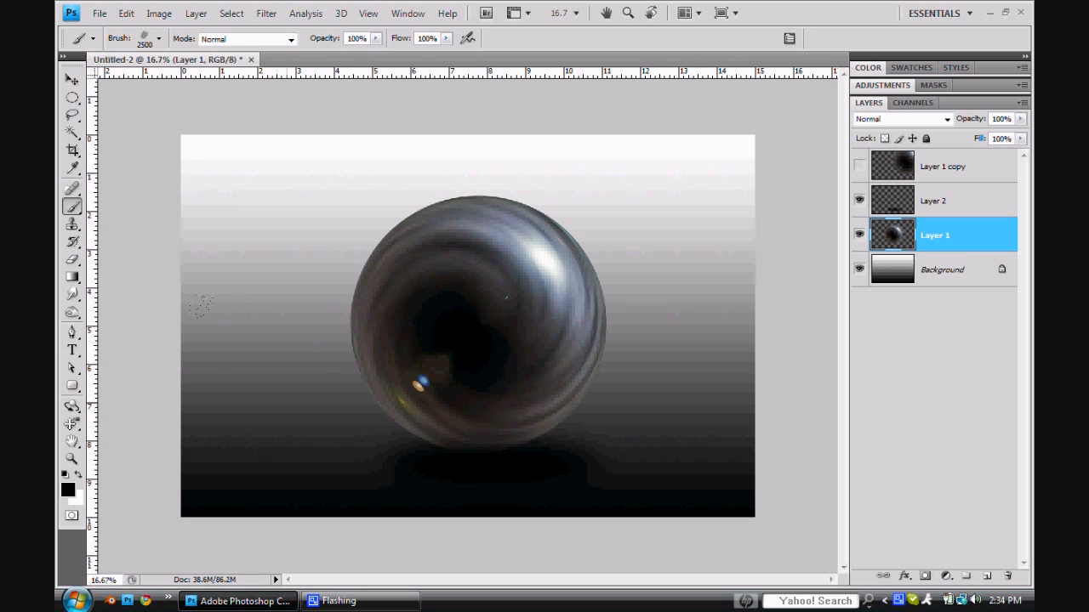
pyautogui.moveTo(159, 340)
pyautogui.mouseDown()
pyautogui.moveTo(298, 381)
pyautogui.moveTo(312, 418)
pyautogui.mouseUp()
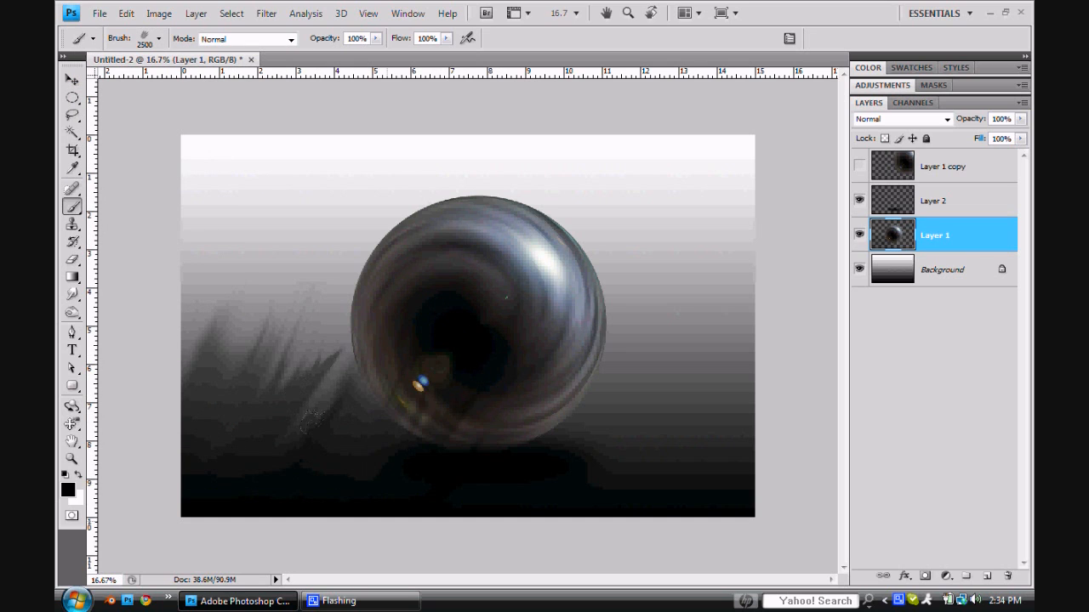
pyautogui.click(110, 313)
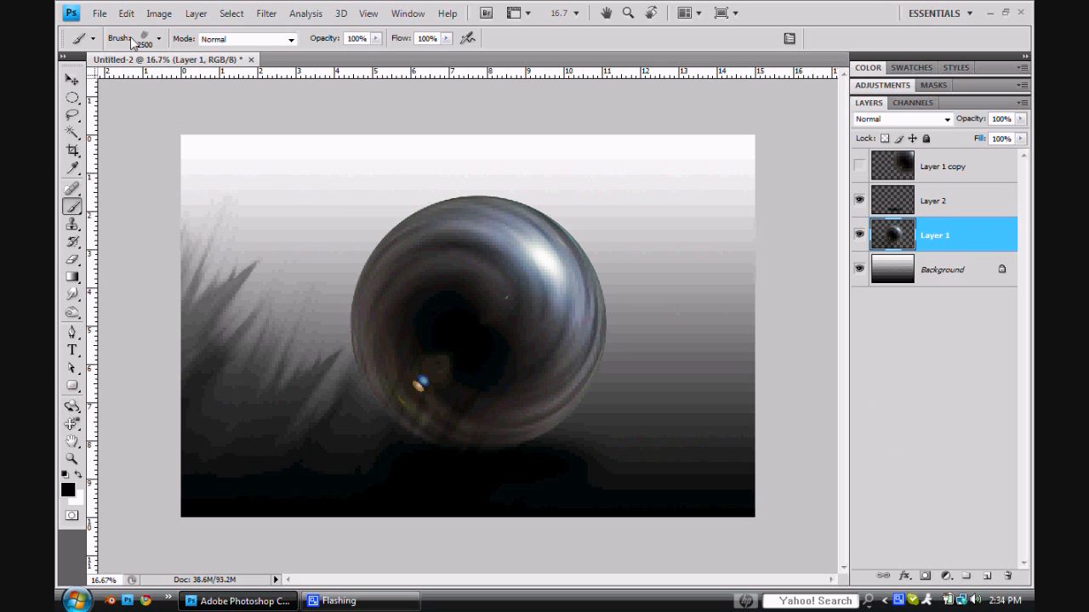
# Step: Stamp a black swirling shape on Layer 1 to the right of the sphere using the 860 px brush preset enlarged to 2500 px
pyautogui.click(157, 39)
pyautogui.doubleClick(185, 187)
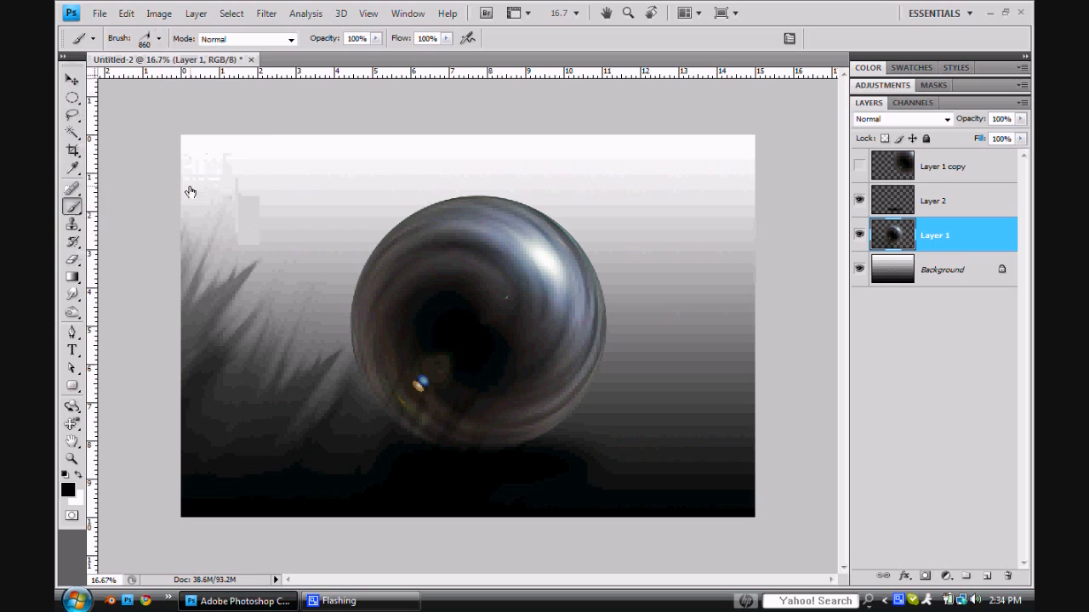
pyautogui.press(']')
pyautogui.press(']')
pyautogui.press(']')
pyautogui.press(']')
pyautogui.press(']')
pyautogui.press(']')
pyautogui.press(']')
pyautogui.press(']')
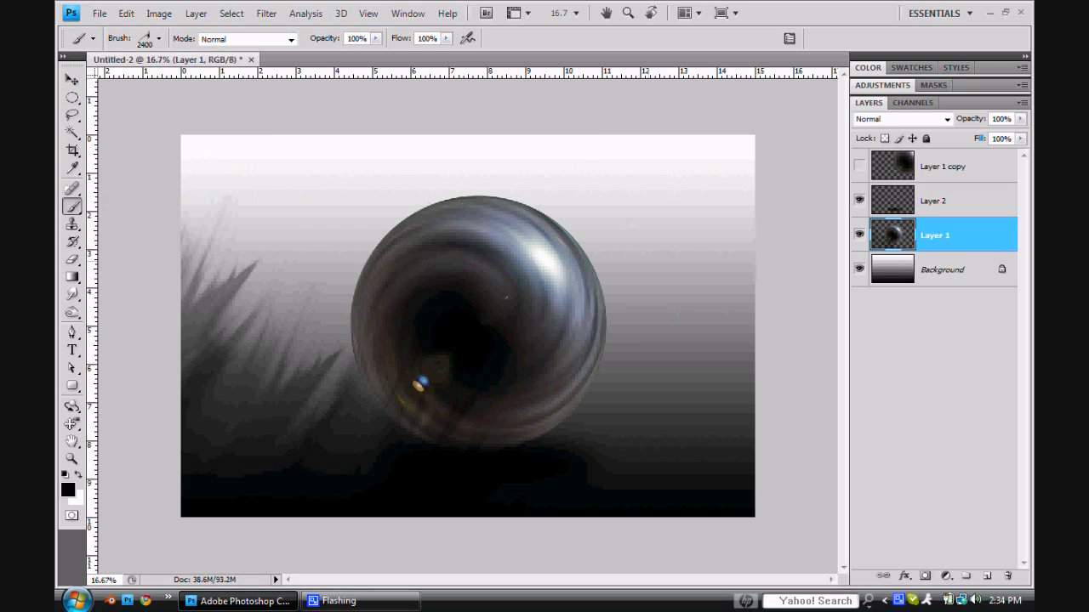
pyautogui.click(651, 317)
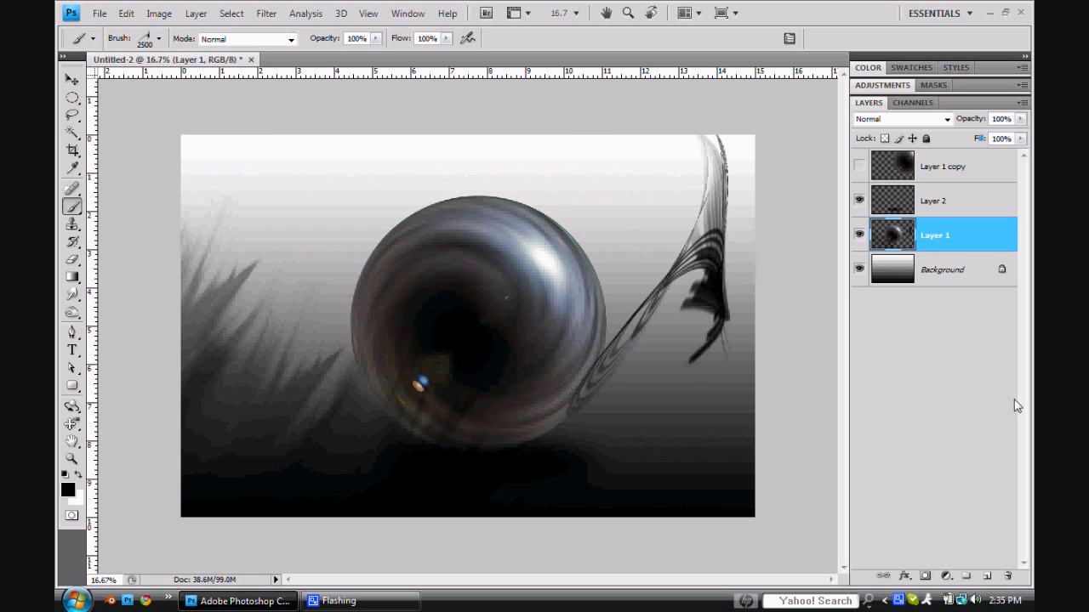